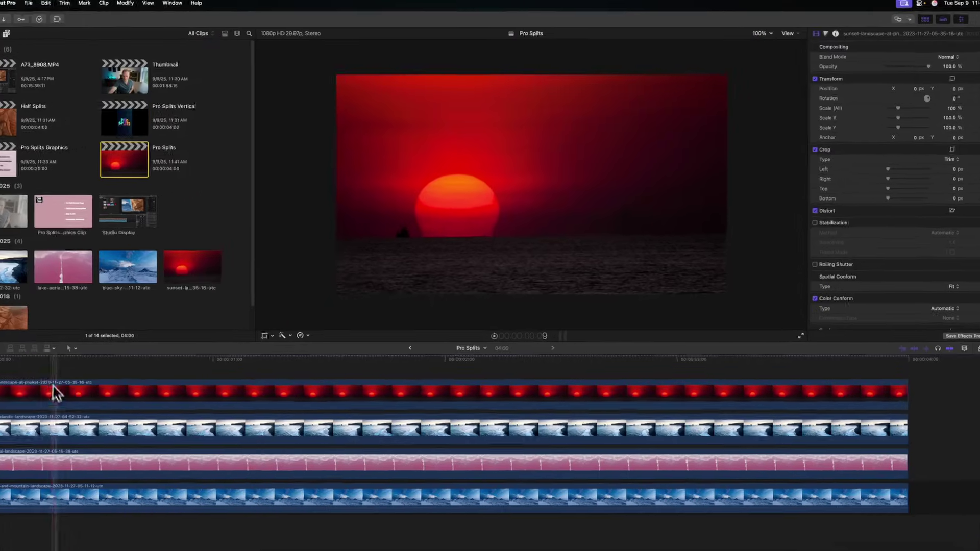
# Crop the sunset clip inward from its corners into a small box.
pyautogui.press('space')
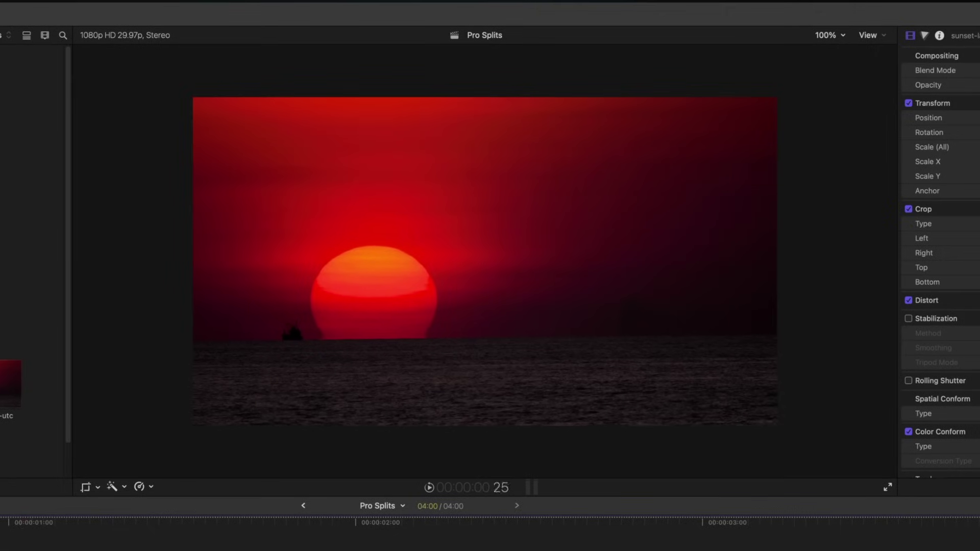
pyautogui.click(97, 485)
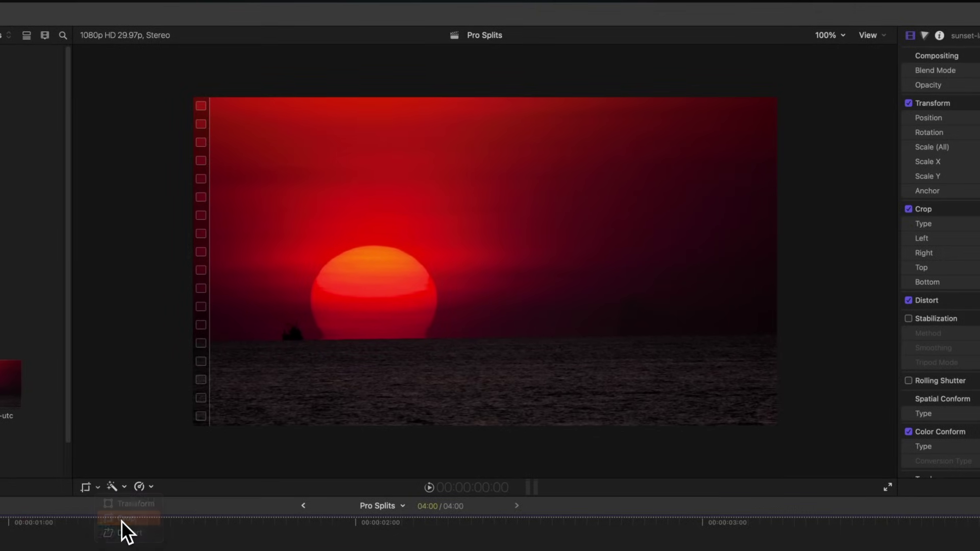
pyautogui.click(123, 518)
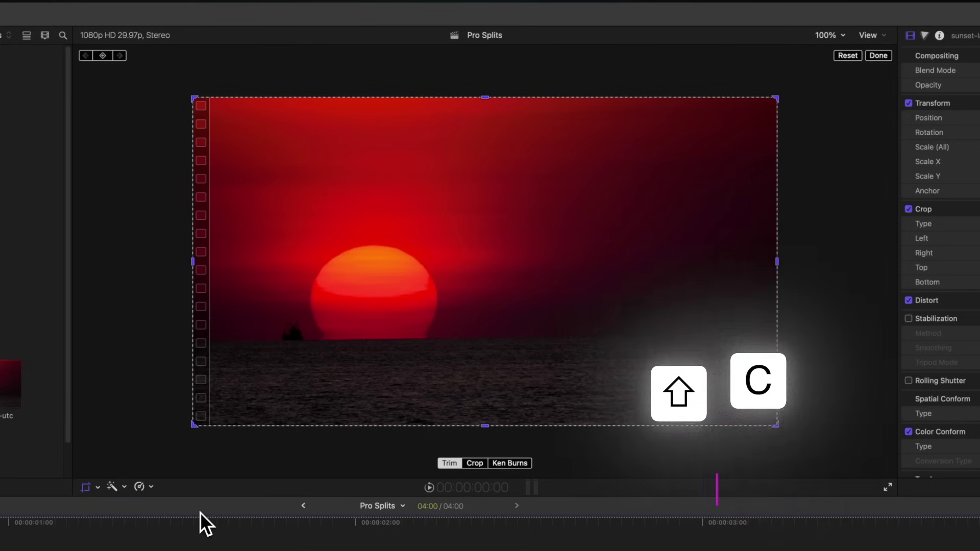
pyautogui.moveTo(775, 98); pyautogui.dragTo(568, 171)
pyautogui.moveTo(499, 253); pyautogui.dragTo(483, 226)
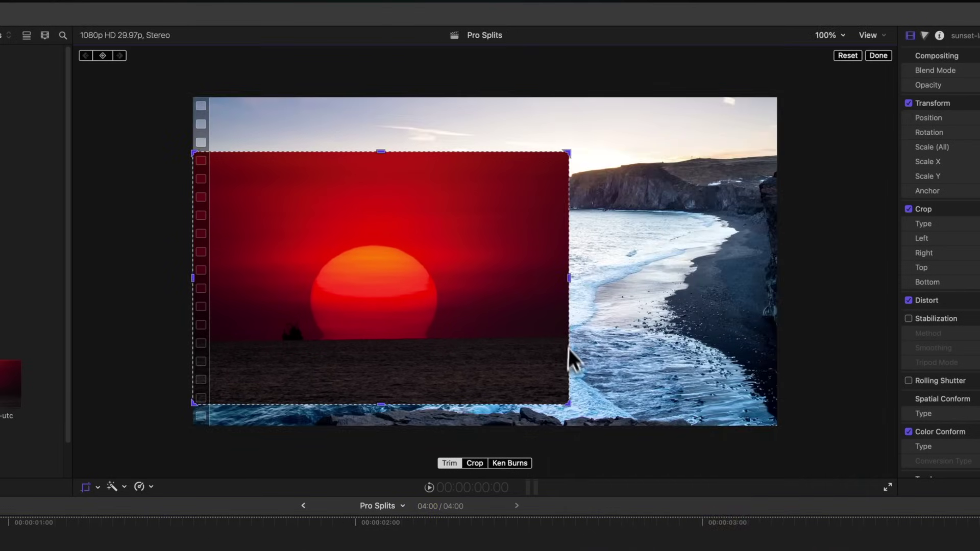
pyautogui.moveTo(568, 404); pyautogui.dragTo(477, 395)
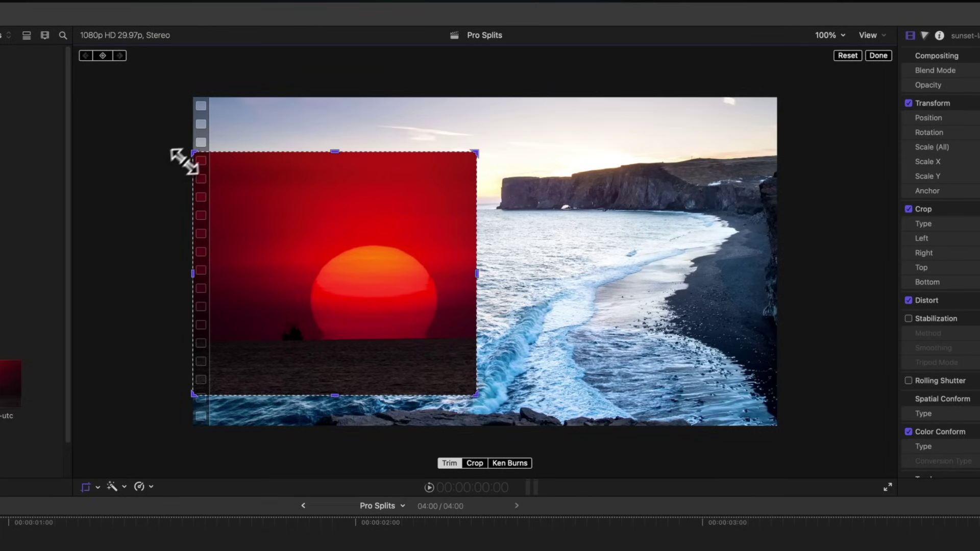
pyautogui.moveTo(195, 153); pyautogui.dragTo(248, 207)
# Move the cropped sunset into the top-left corner over the beach footage.
pyautogui.click(98, 486)
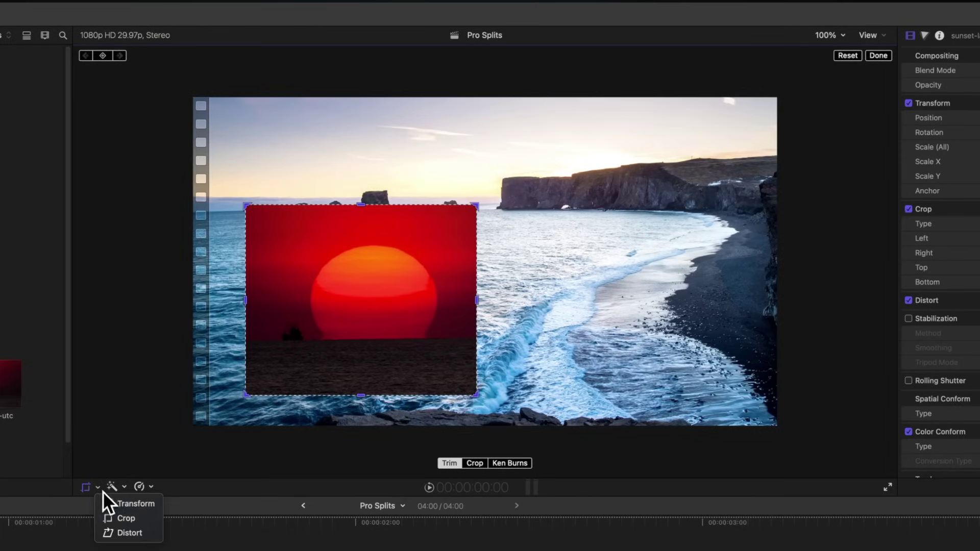
pyautogui.click(112, 502)
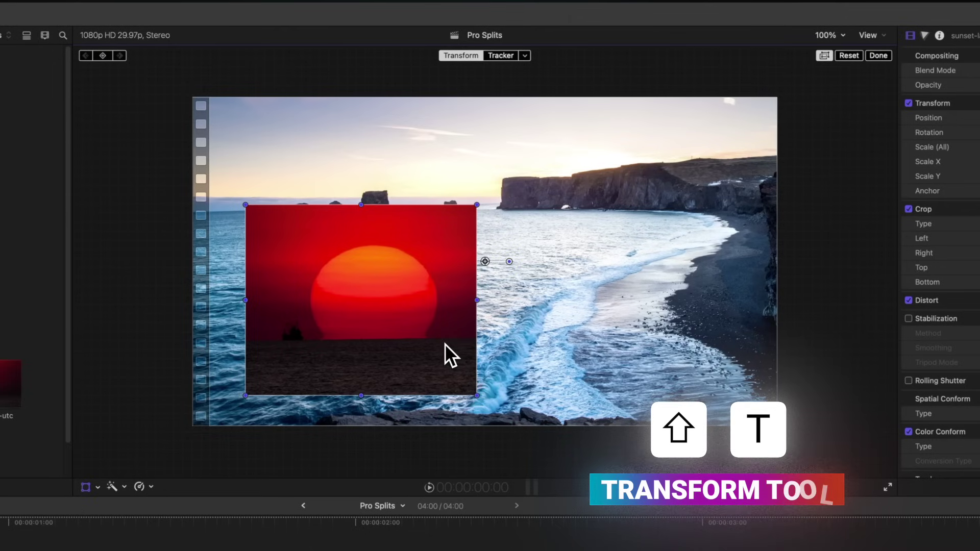
pyautogui.moveTo(485, 261); pyautogui.dragTo(430, 149)
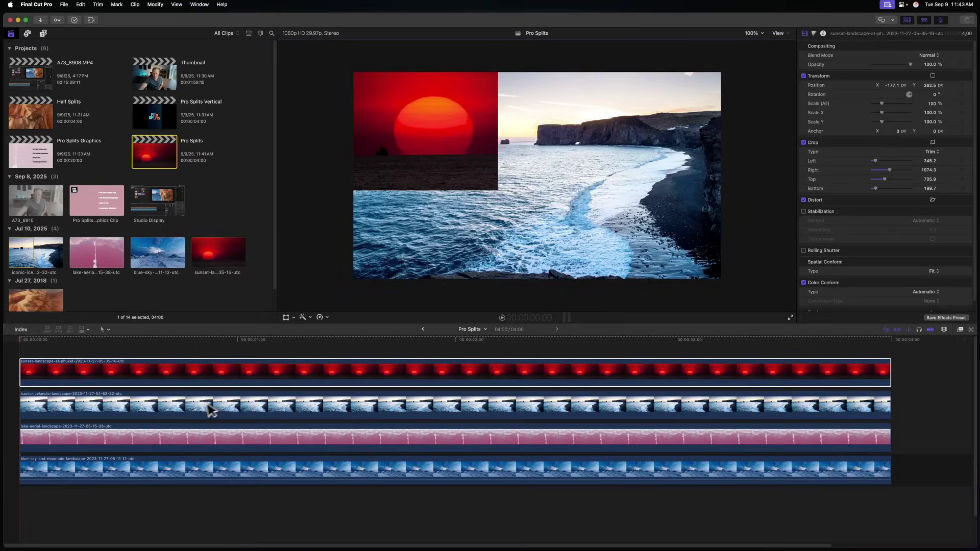
pyautogui.click(201, 407)
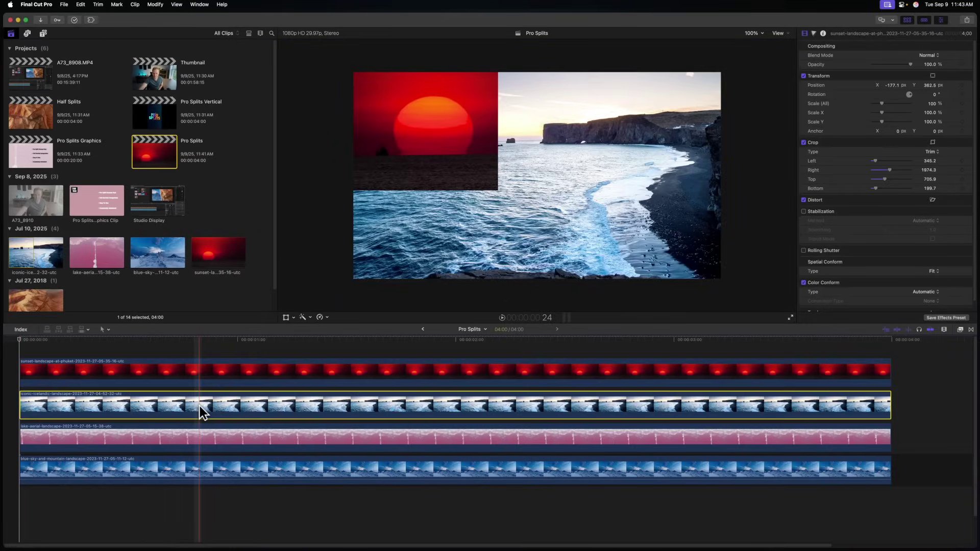
# Crop the Iceland beach clip's left and bottom edges and the lake clip's top and right.
pyautogui.hotkey('shift', 'c')
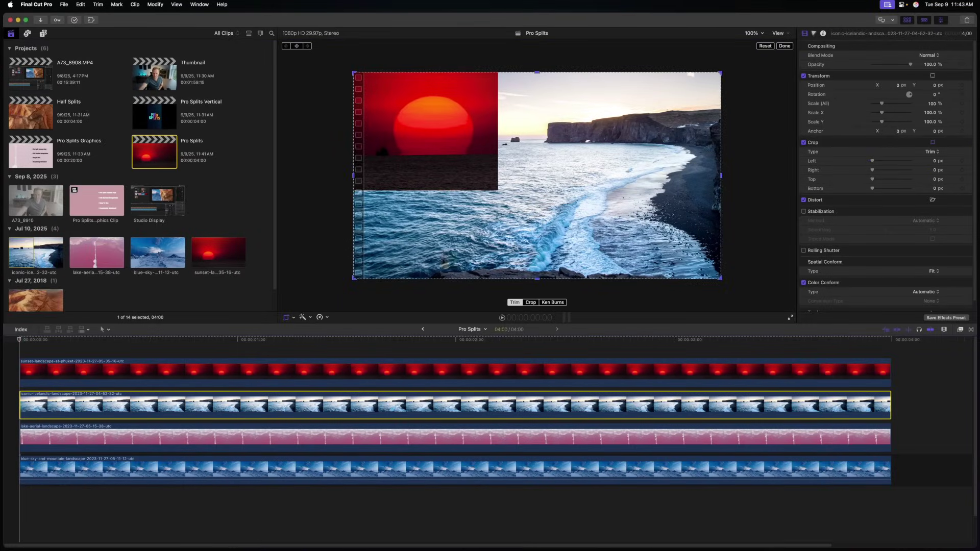
pyautogui.moveTo(354, 278); pyautogui.dragTo(495, 190)
pyautogui.click(166, 439)
pyautogui.hotkey('shift', 'c')
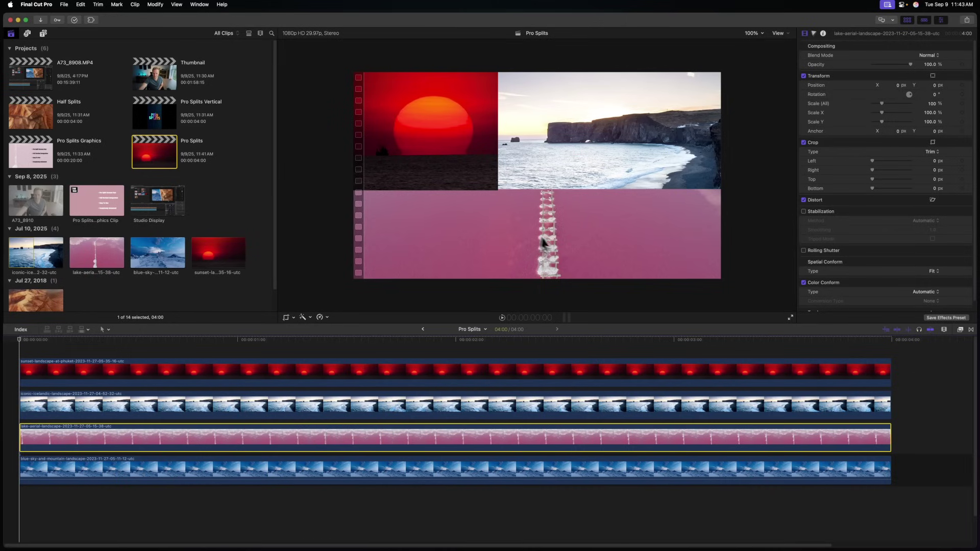
pyautogui.moveTo(721, 71); pyautogui.dragTo(413, 233)
# Reposition the cropped lake clip and shift the blue mountain image down.
pyautogui.hotkey('shift', 't')
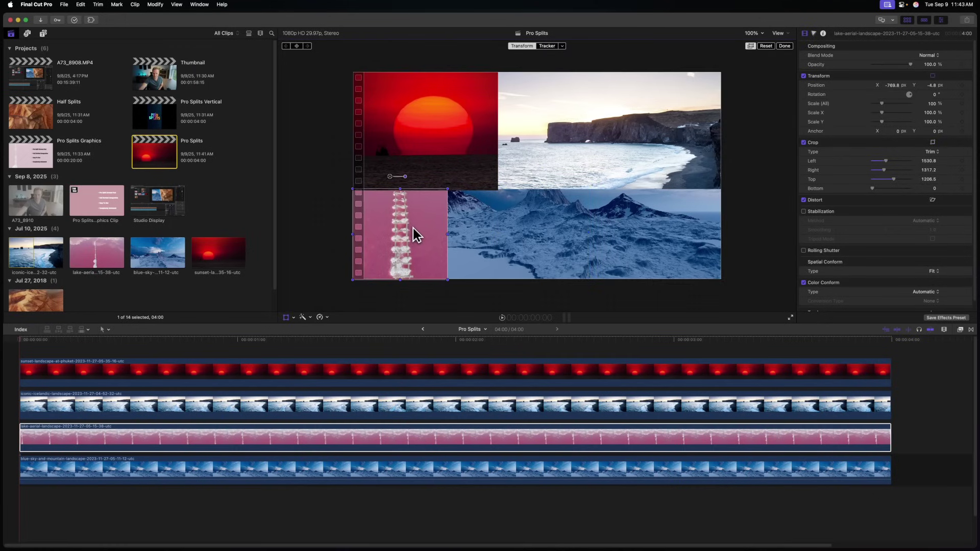
pyautogui.click(158, 466)
pyautogui.moveTo(597, 201); pyautogui.dragTo(607, 225)
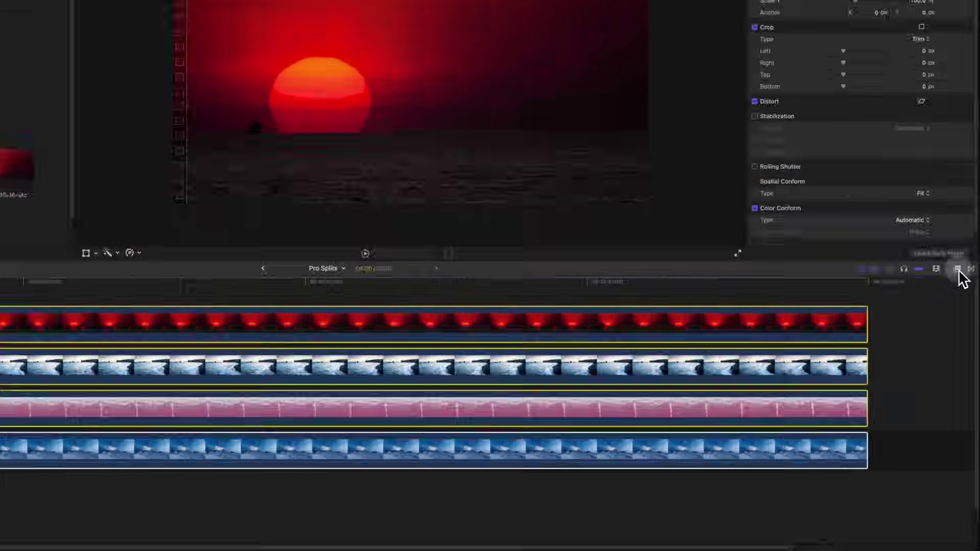
# Apply Pro Splits from the FCB's Pro Splits effects onto the top sunset clip.
pyautogui.click(960, 330)
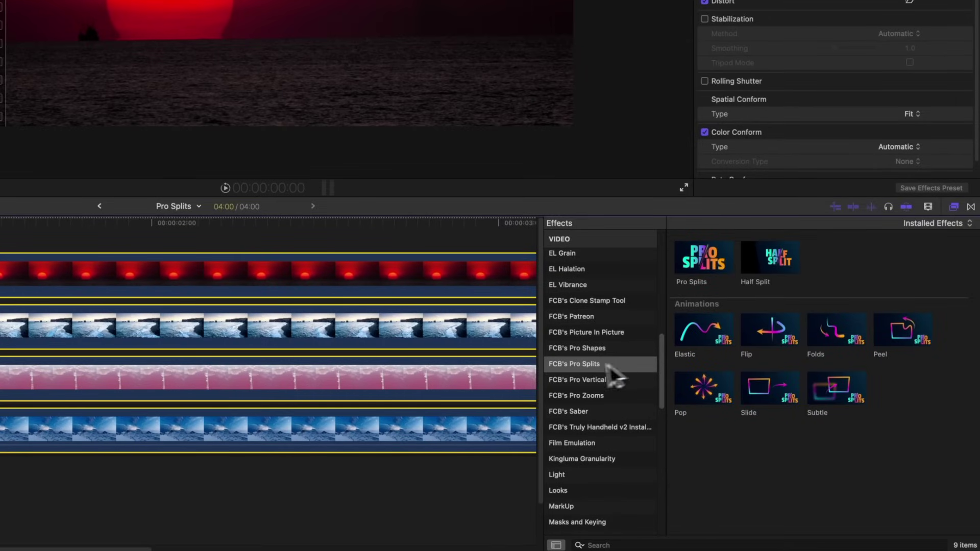
pyautogui.click(585, 368)
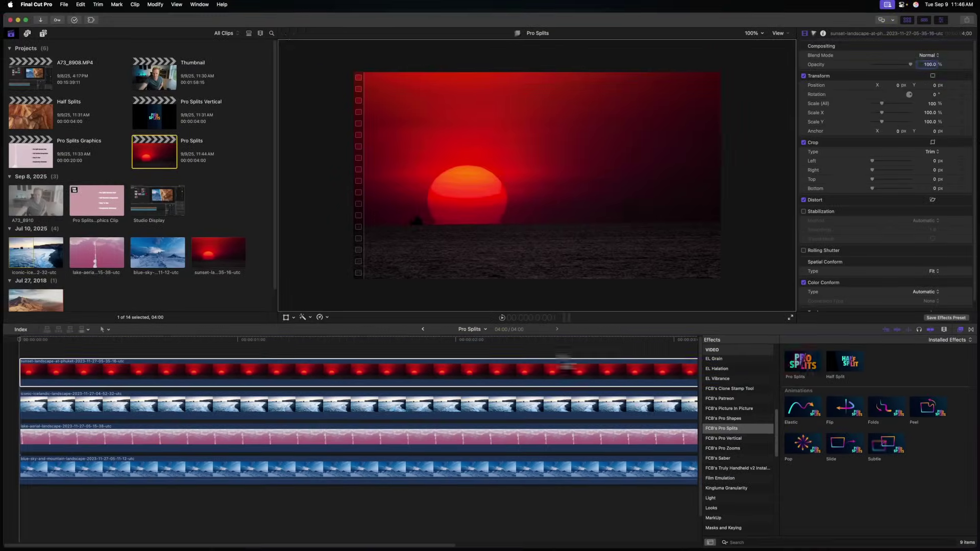
pyautogui.moveTo(561, 360); pyautogui.dragTo(339, 370)
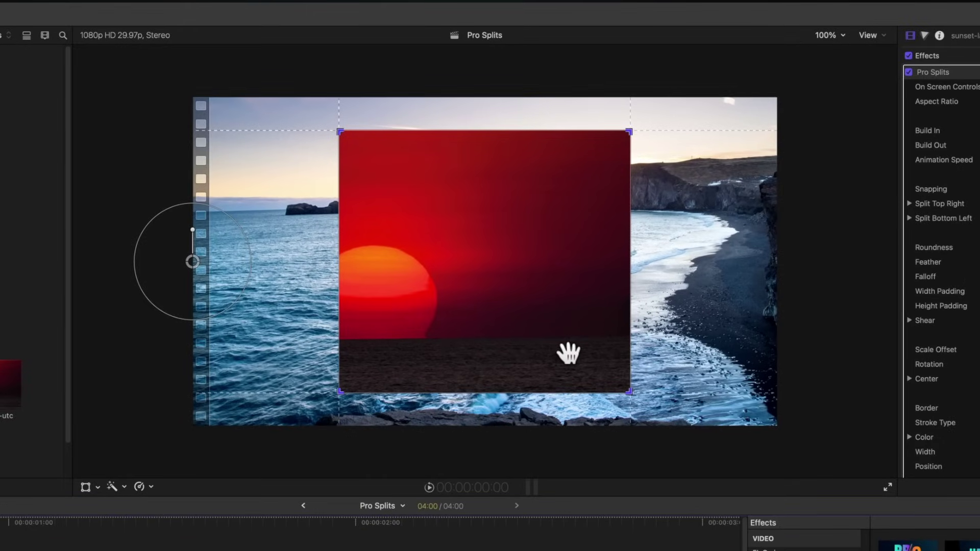
# Snap the sunset split top-left, shrink it, and reframe and scale the sun inside.
pyautogui.moveTo(569, 352); pyautogui.dragTo(350, 215)
pyautogui.moveTo(484, 369); pyautogui.dragTo(389, 235)
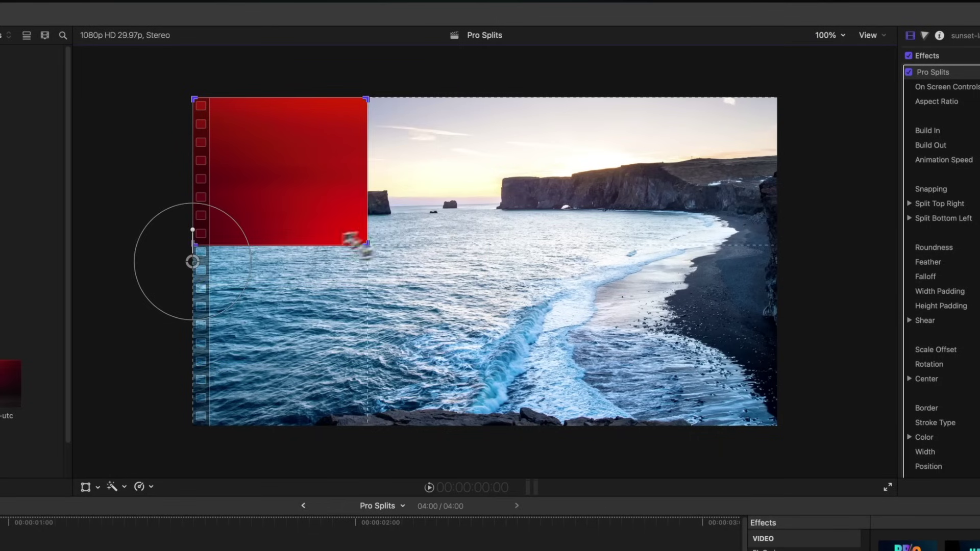
pyautogui.moveTo(193, 260); pyautogui.dragTo(110, 125)
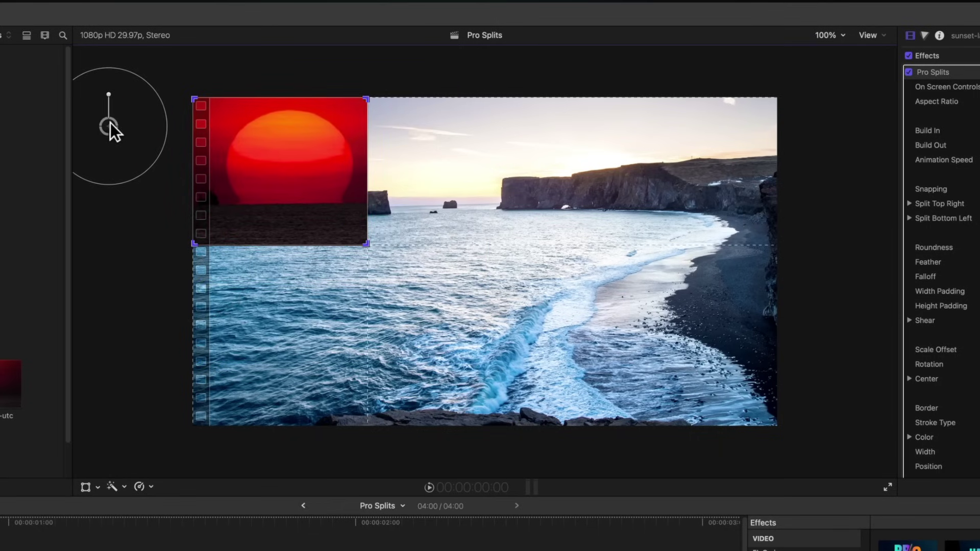
pyautogui.moveTo(148, 83); pyautogui.dragTo(72, 143)
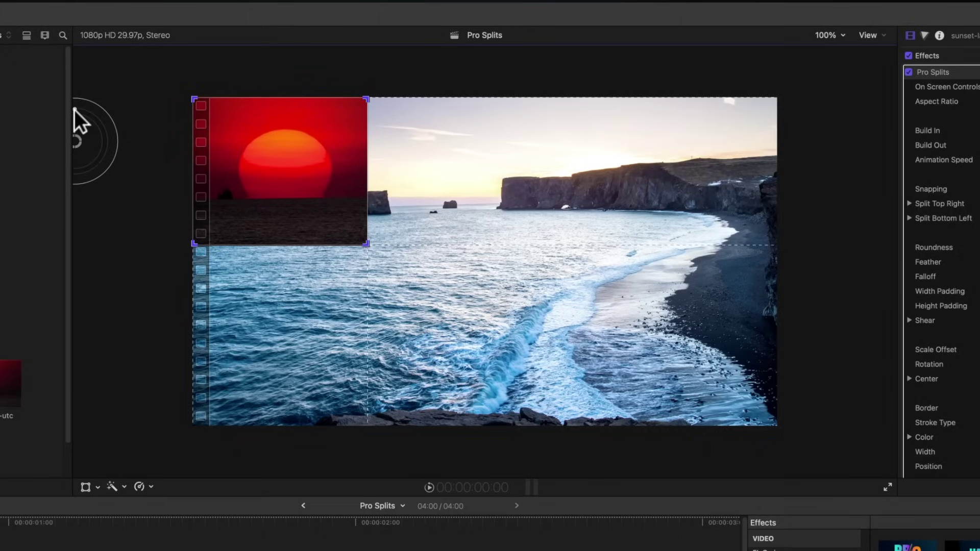
pyautogui.moveTo(76, 108)
pyautogui.mouseDown()
pyautogui.moveTo(84, 108)
pyautogui.moveTo(67, 99)
pyautogui.moveTo(75, 109)
pyautogui.mouseUp()
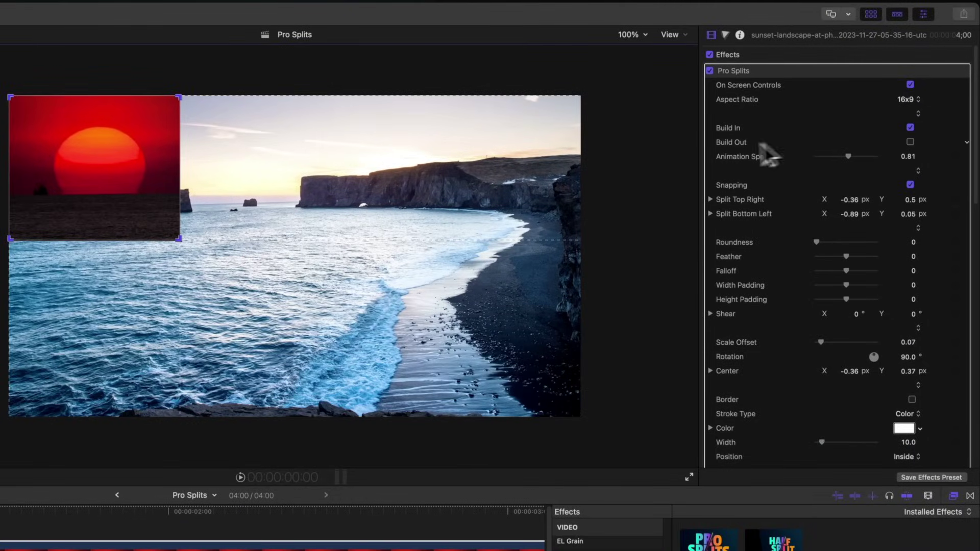
# Enable Build Out, set Roundness to 50, and hide the on-screen controls.
pyautogui.click(910, 142)
pyautogui.scroll(-3, 791, 170)
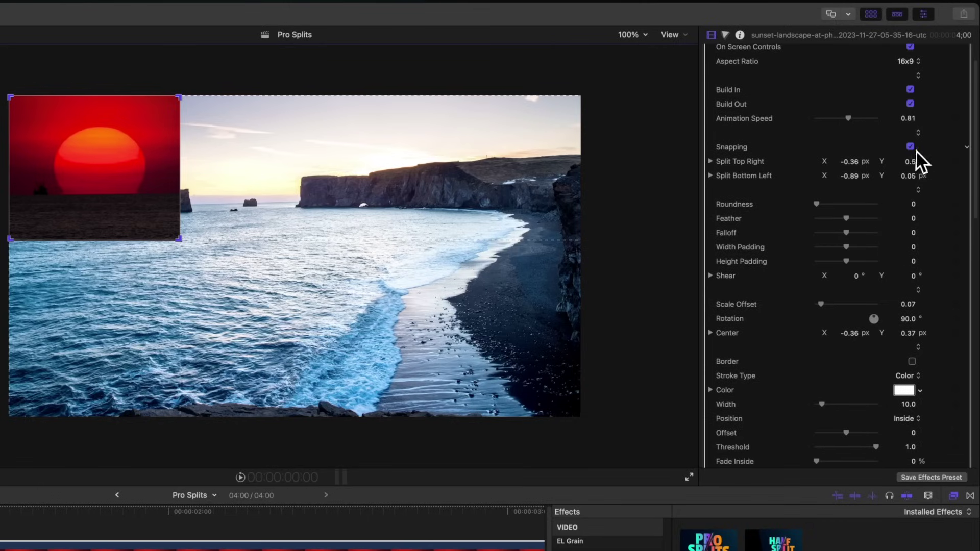
pyautogui.scroll(-3, 859, 161)
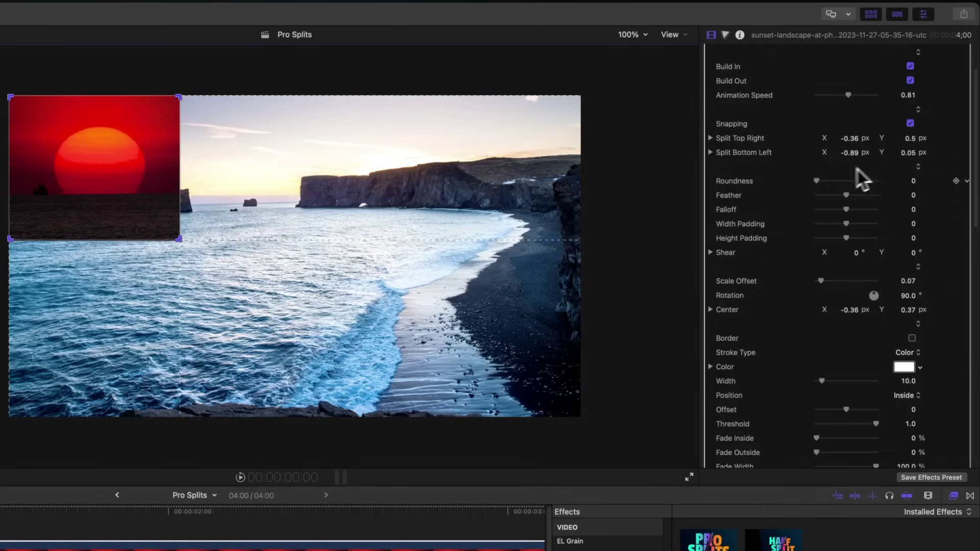
pyautogui.press('space')
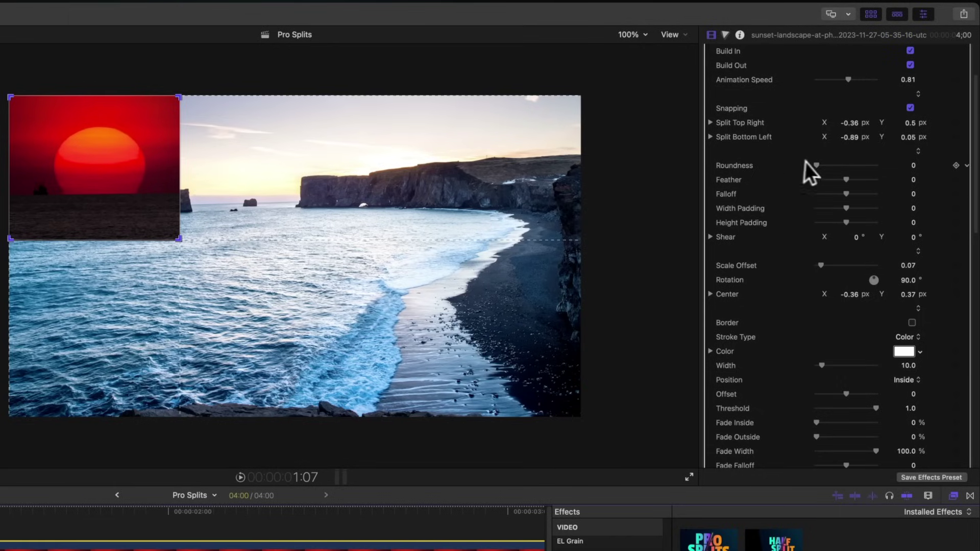
pyautogui.moveTo(835, 169); pyautogui.dragTo(936, 165)
pyautogui.scroll(2, 811, 162)
pyautogui.scroll(2, 816, 164)
pyautogui.click(910, 84)
# Test Feather and Shear on the sunset inset, undoing the shear.
pyautogui.scroll(-5, 855, 188)
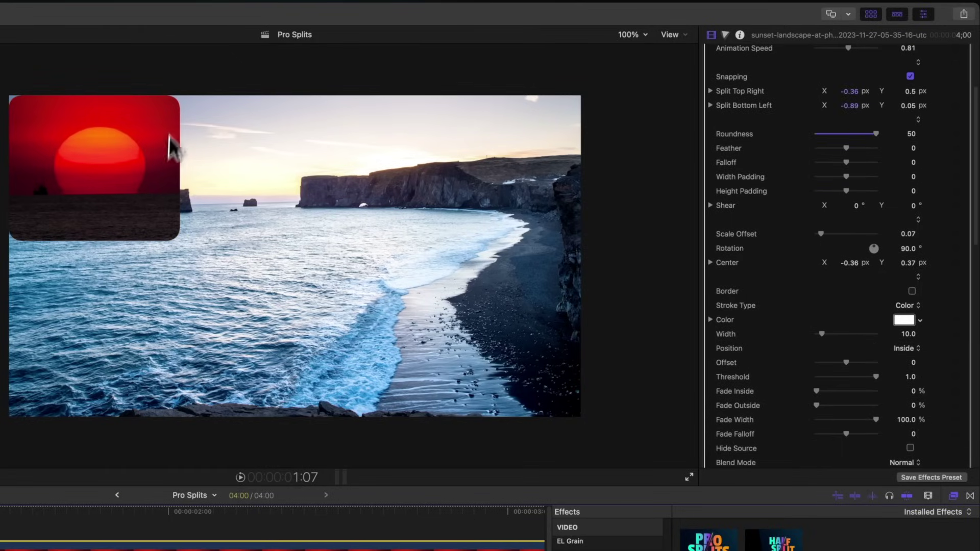
pyautogui.moveTo(849, 147)
pyautogui.mouseDown()
pyautogui.moveTo(894, 151)
pyautogui.moveTo(813, 151)
pyautogui.moveTo(883, 147)
pyautogui.moveTo(844, 150)
pyautogui.mouseUp()
pyautogui.scroll(-2, 852, 174)
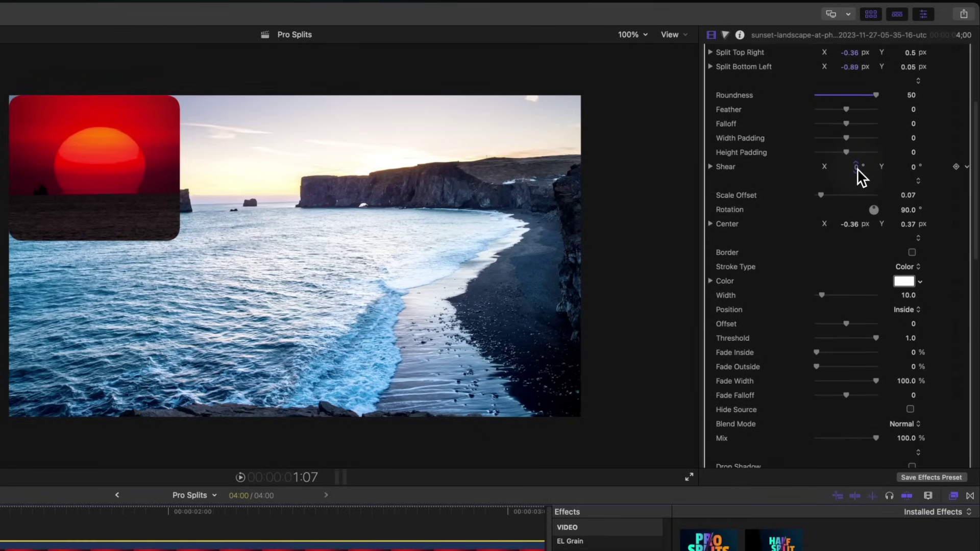
pyautogui.moveTo(858, 170); pyautogui.dragTo(857, 169)
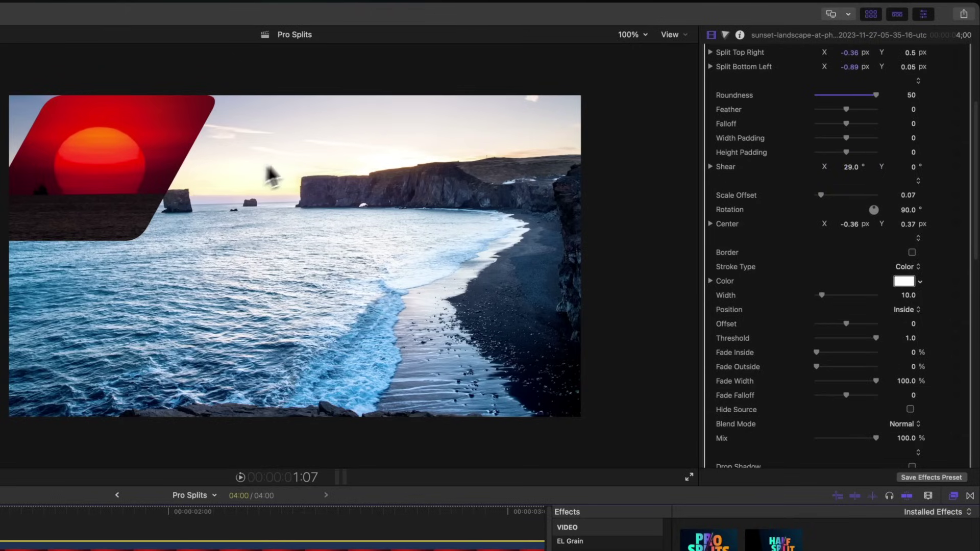
pyautogui.press('super+z')
pyautogui.scroll(-2, 855, 199)
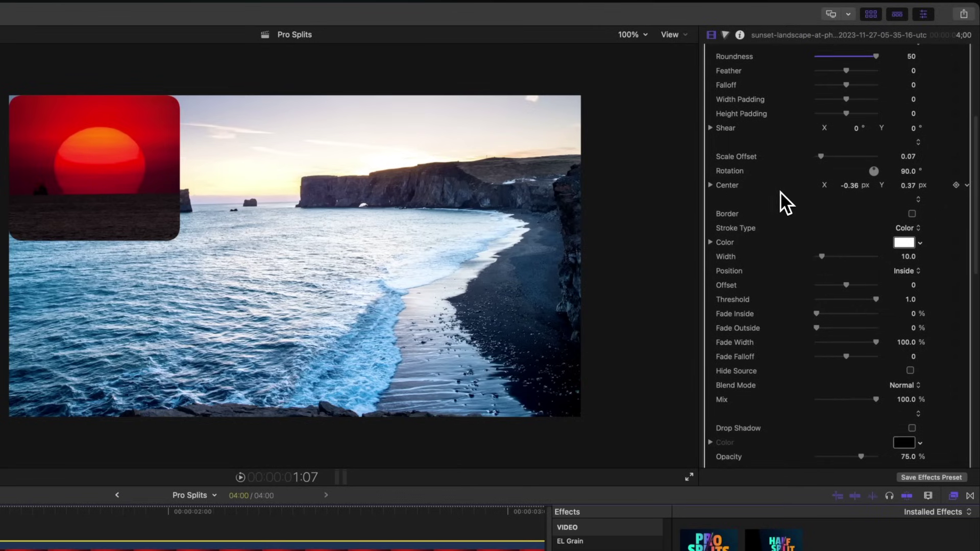
pyautogui.scroll(-2, 780, 191)
pyautogui.scroll(-1, 746, 204)
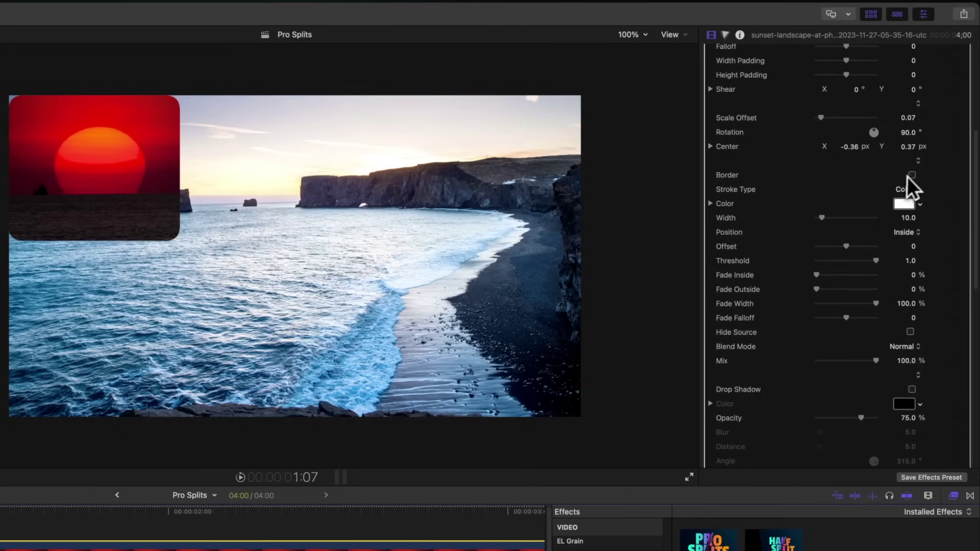
# Add a white inside border to the sunset inset and thicken it to 18.
pyautogui.click(912, 174)
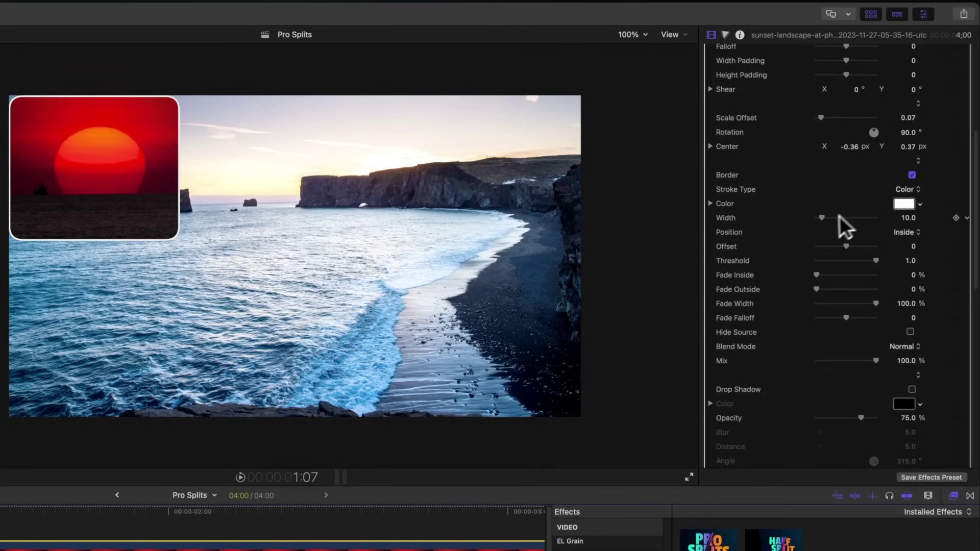
pyautogui.moveTo(820, 216); pyautogui.dragTo(816, 260)
pyautogui.scroll(-2, 816, 260)
pyautogui.scroll(-1, 755, 271)
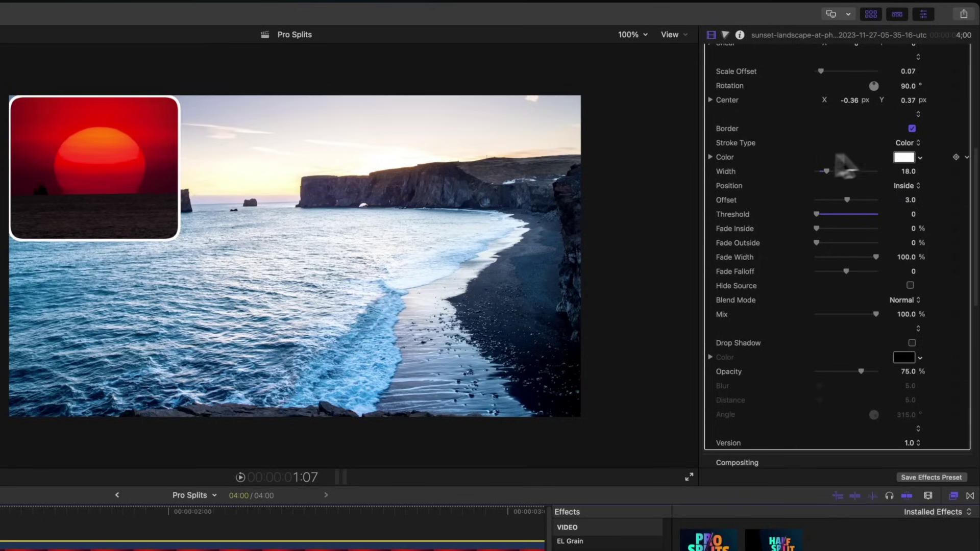
# Switch the border Stroke Type to a teal-to-orange Gradient.
pyautogui.click(902, 145)
pyautogui.click(902, 158)
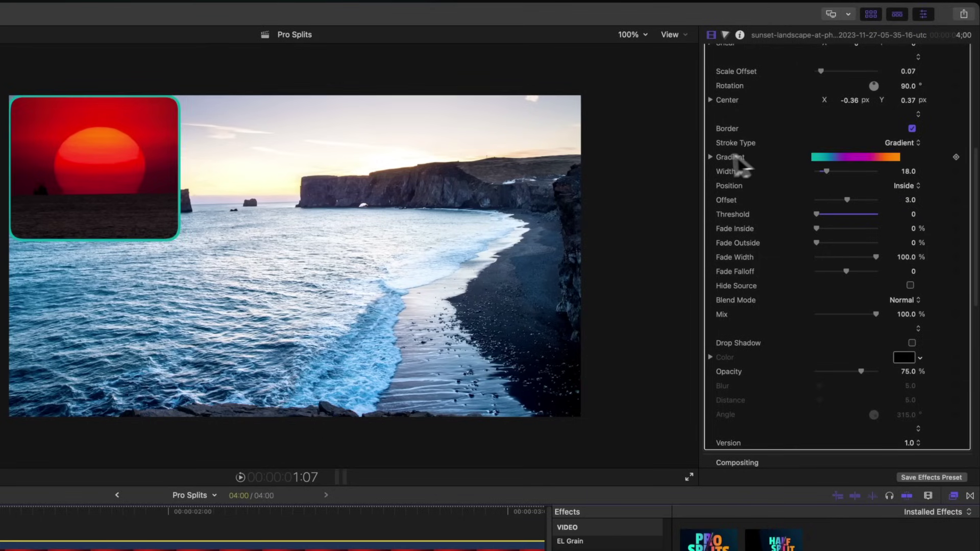
pyautogui.click(709, 157)
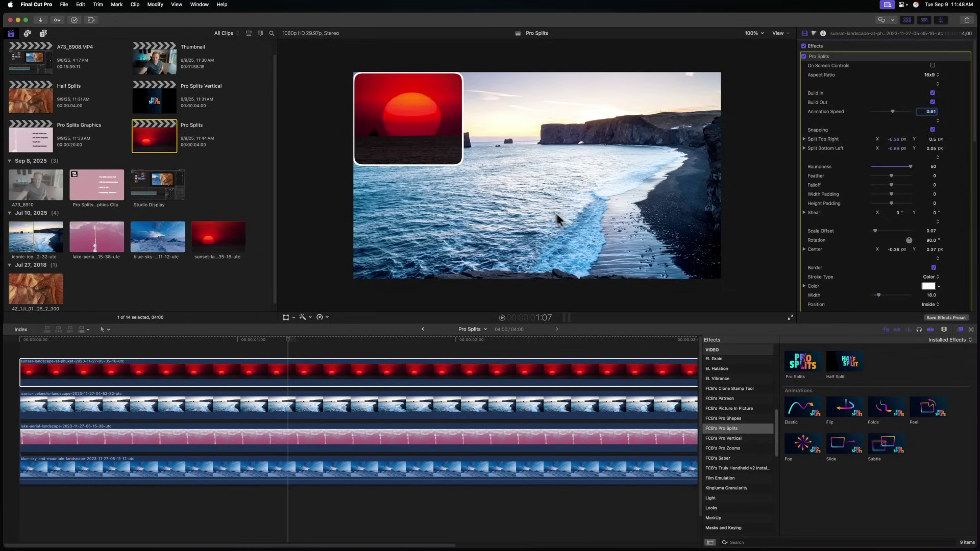
# Apply Pro Splits to the Icelandic clip and place it as the top-right panel.
pyautogui.moveTo(851, 60); pyautogui.dragTo(322, 400)
pyautogui.click(933, 65)
pyautogui.moveTo(401, 122); pyautogui.dragTo(699, 93)
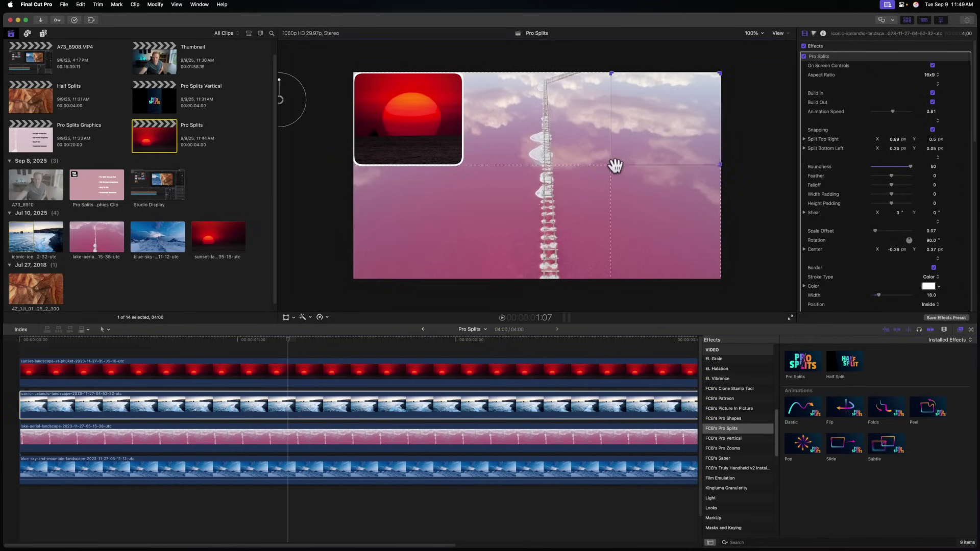
pyautogui.moveTo(611, 164); pyautogui.dragTo(474, 156)
pyautogui.moveTo(301, 109); pyautogui.dragTo(399, 148)
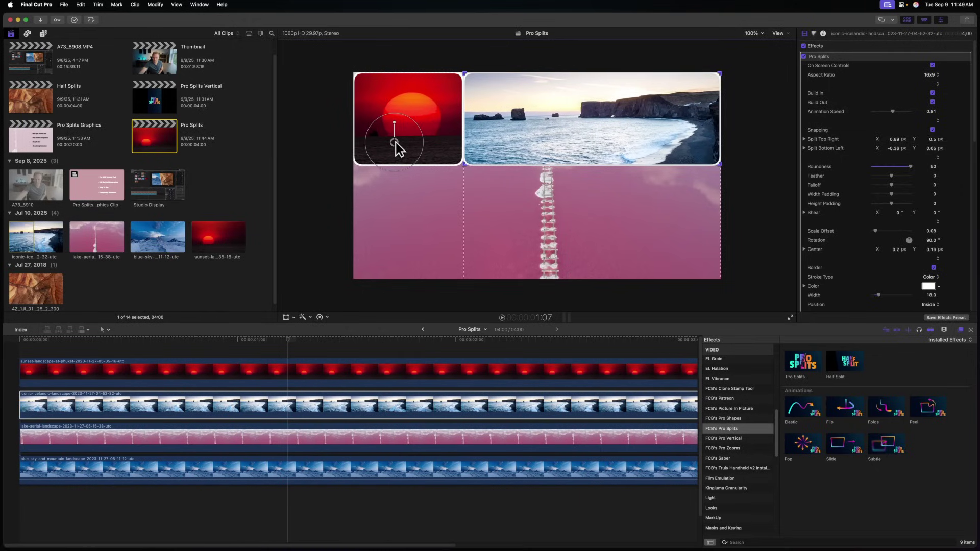
# Apply Pro Splits to the lake clip, sliding it left and reframing the image.
pyautogui.moveTo(863, 58); pyautogui.dragTo(592, 239)
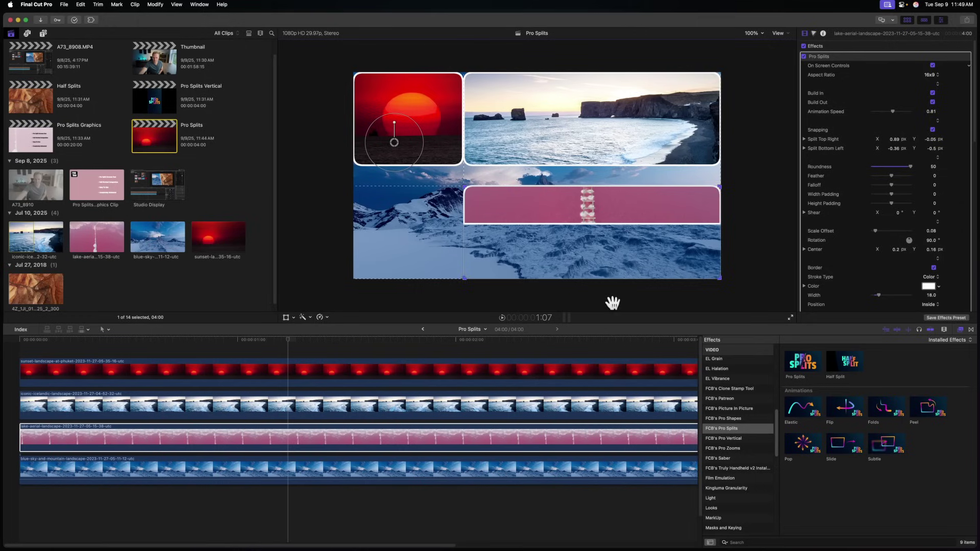
pyautogui.moveTo(613, 302); pyautogui.dragTo(455, 296)
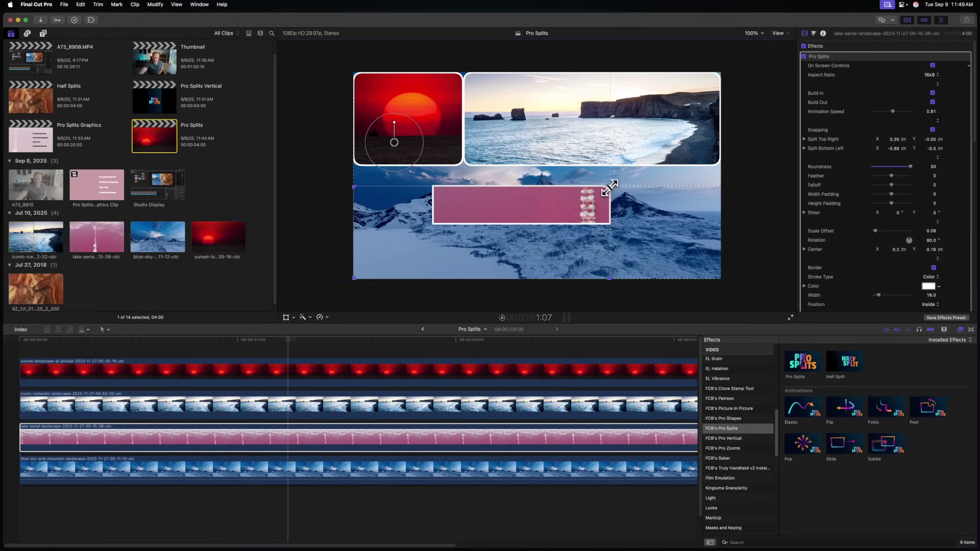
pyautogui.moveTo(609, 187); pyautogui.dragTo(600, 163)
pyautogui.moveTo(413, 146); pyautogui.dragTo(292, 235)
pyautogui.click(358, 437)
# Apply Pro Splits to the mountain clip as the bottom-right panel, meeting the lake panel.
pyautogui.moveTo(802, 75); pyautogui.dragTo(305, 241)
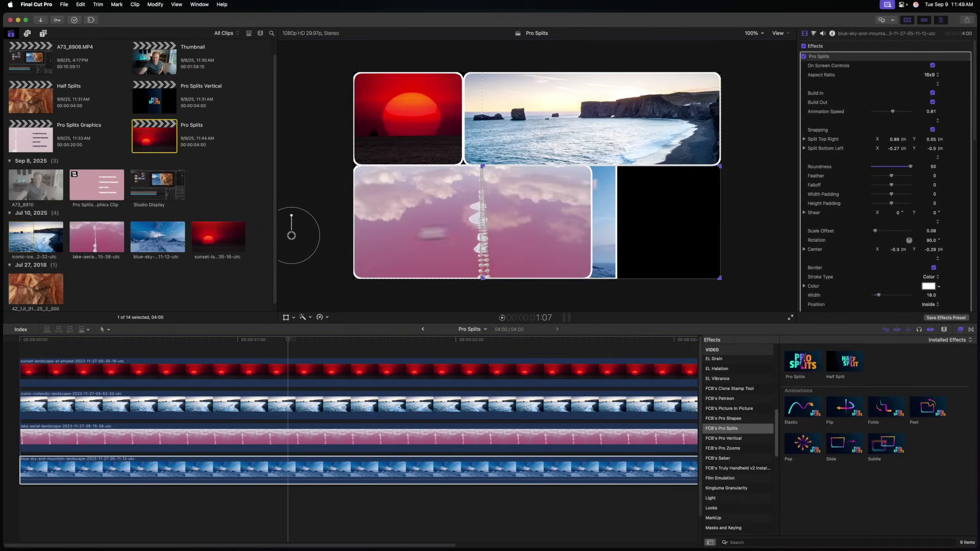
pyautogui.moveTo(288, 237); pyautogui.dragTo(484, 209)
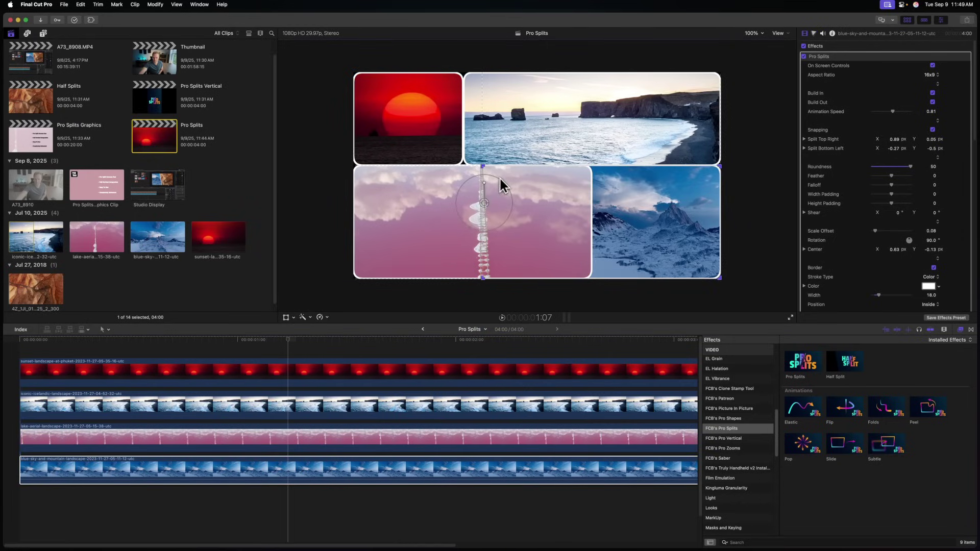
pyautogui.moveTo(520, 166); pyautogui.dragTo(608, 162)
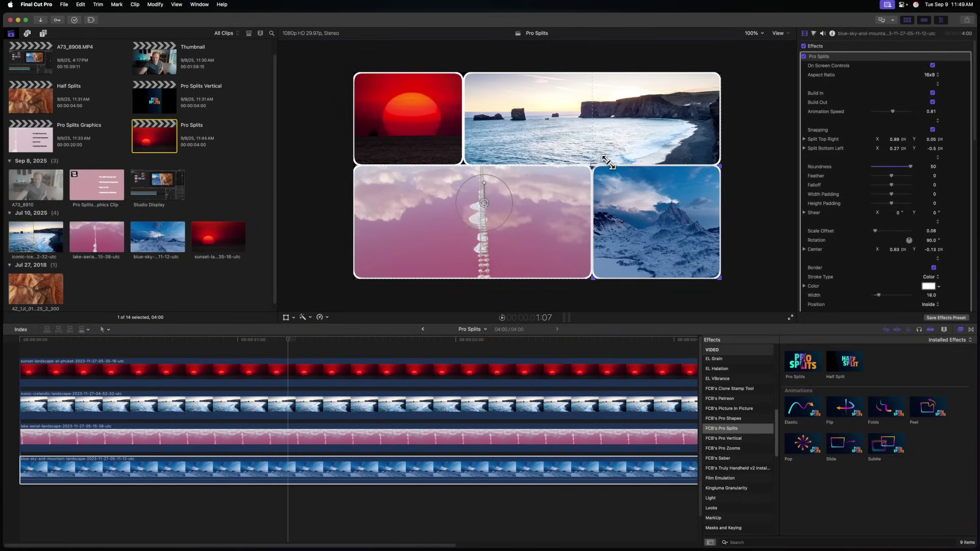
pyautogui.moveTo(462, 212)
pyautogui.mouseDown()
pyautogui.moveTo(477, 199)
pyautogui.moveTo(468, 195)
pyautogui.mouseUp()
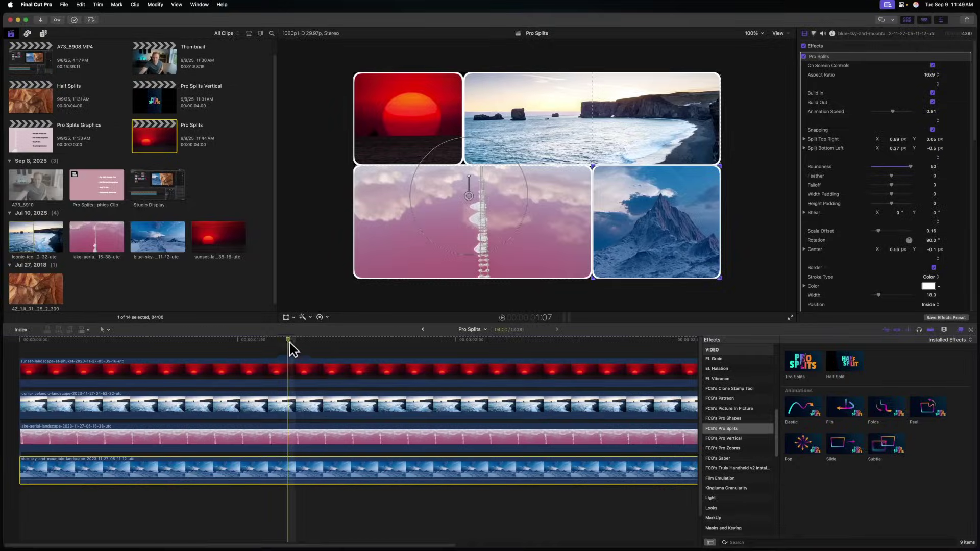
pyautogui.moveTo(291, 343); pyautogui.dragTo(3, 343)
pyautogui.click(30, 370)
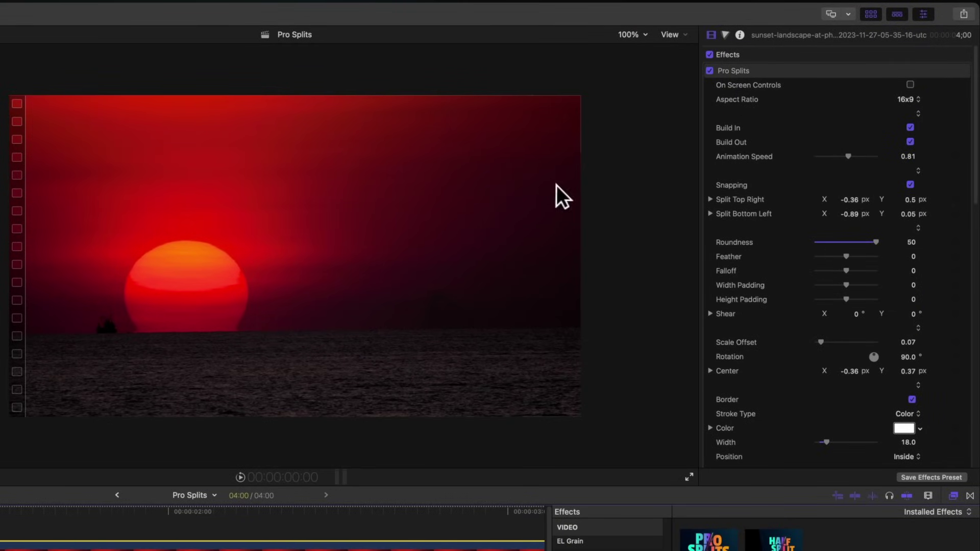
# Play the four panels' build-in animation from the timeline start.
pyautogui.press('space')
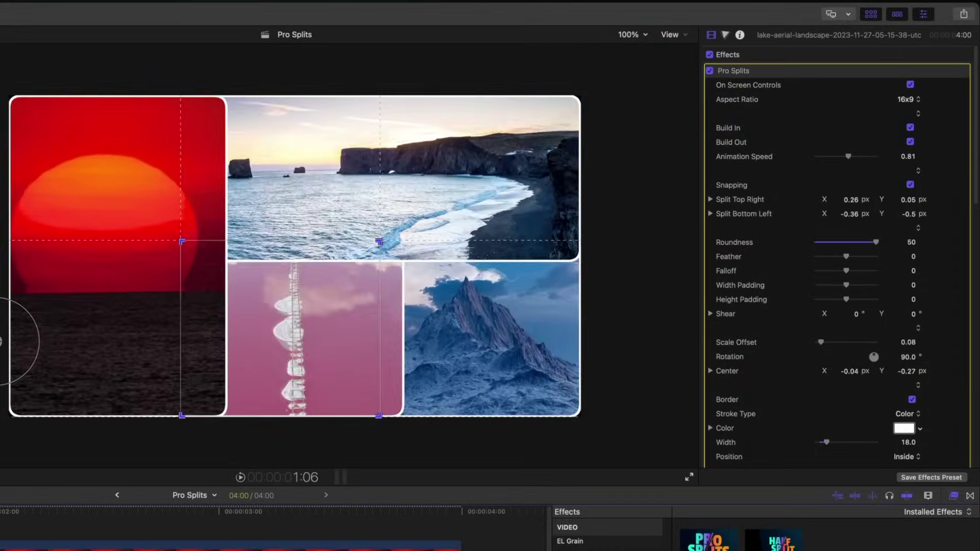
pyautogui.click(962, 477)
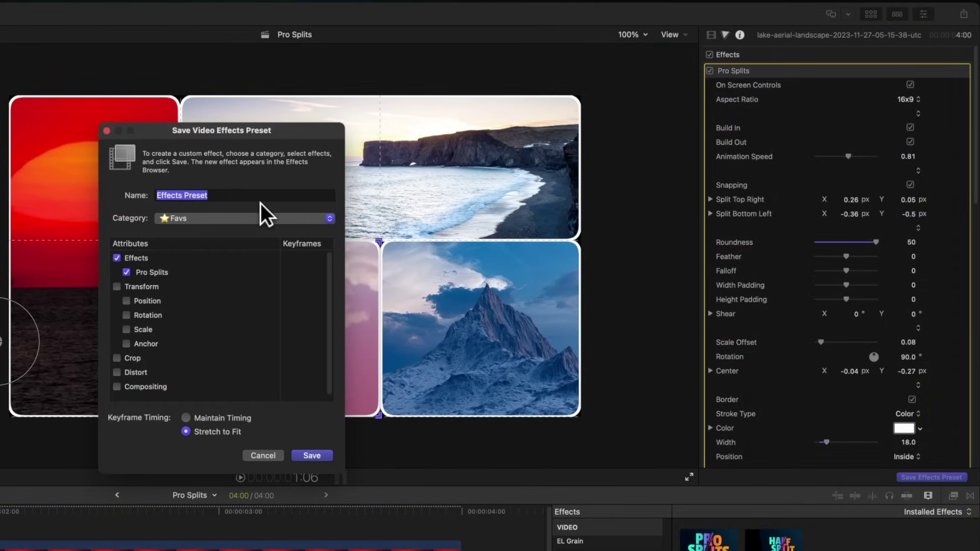
# Save the split settings as preset 'Simple Split' in Favs, then delete the clip's Pro Splits.
pyautogui.write('Simple Split')
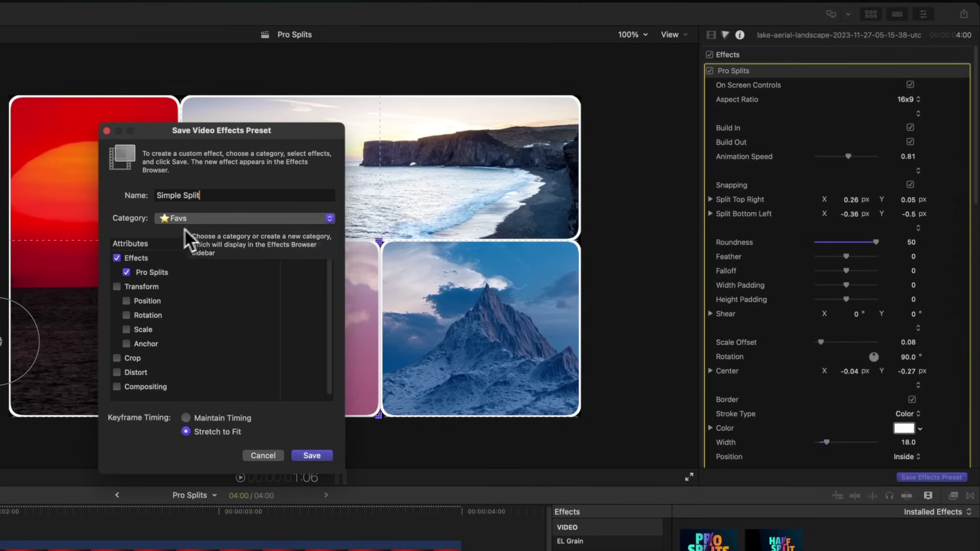
pyautogui.click(314, 455)
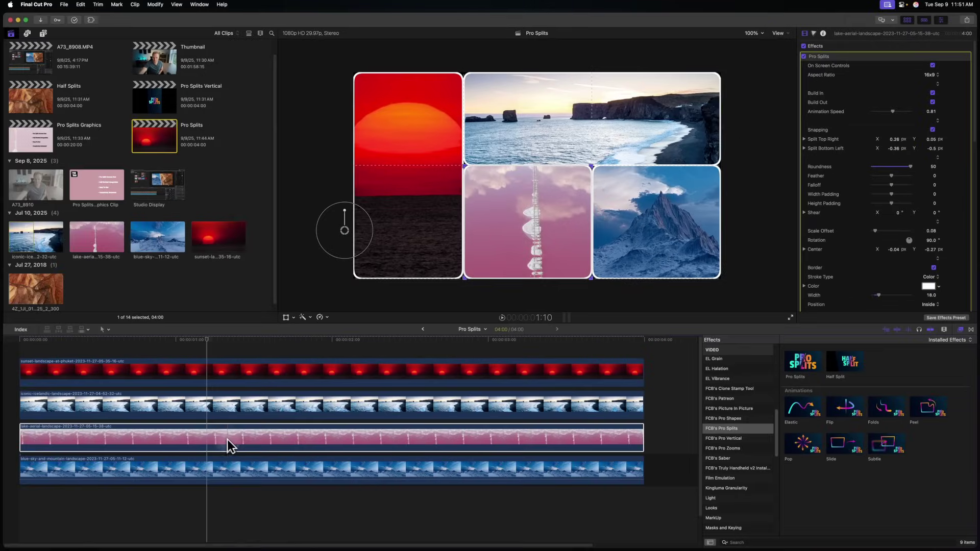
pyautogui.press('Delete')
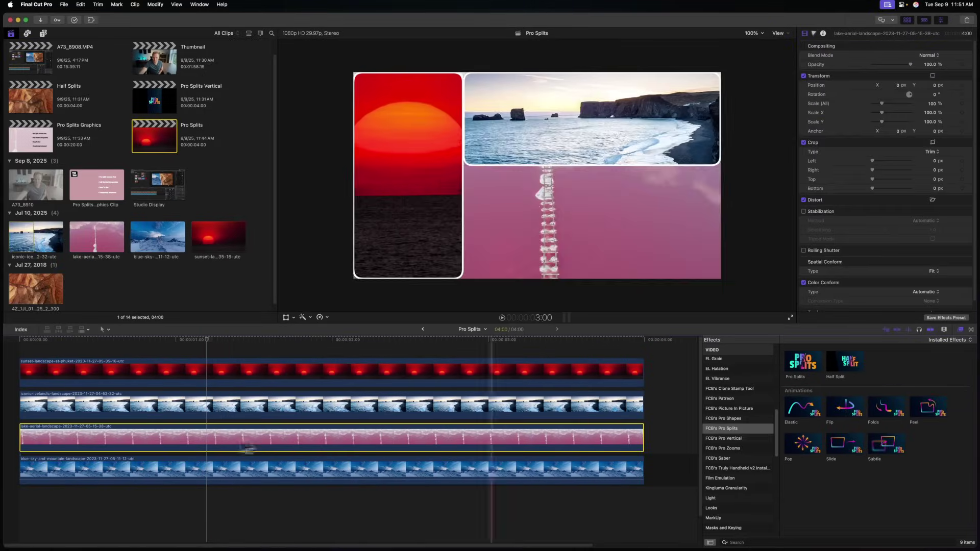
# Apply the Simple Split preset from the Favs category to the pink lake clip.
pyautogui.scroll(10, 714, 388)
pyautogui.click(725, 388)
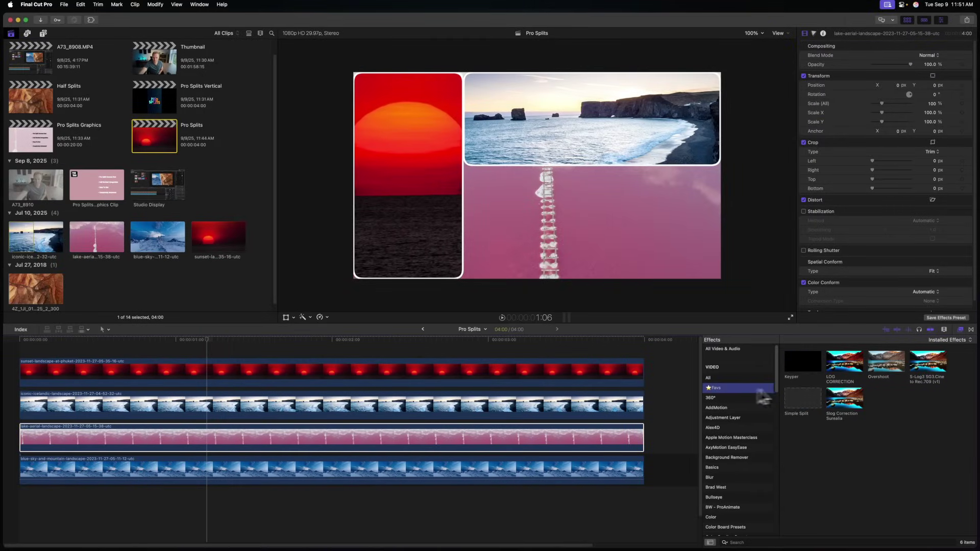
pyautogui.moveTo(807, 406); pyautogui.dragTo(223, 442)
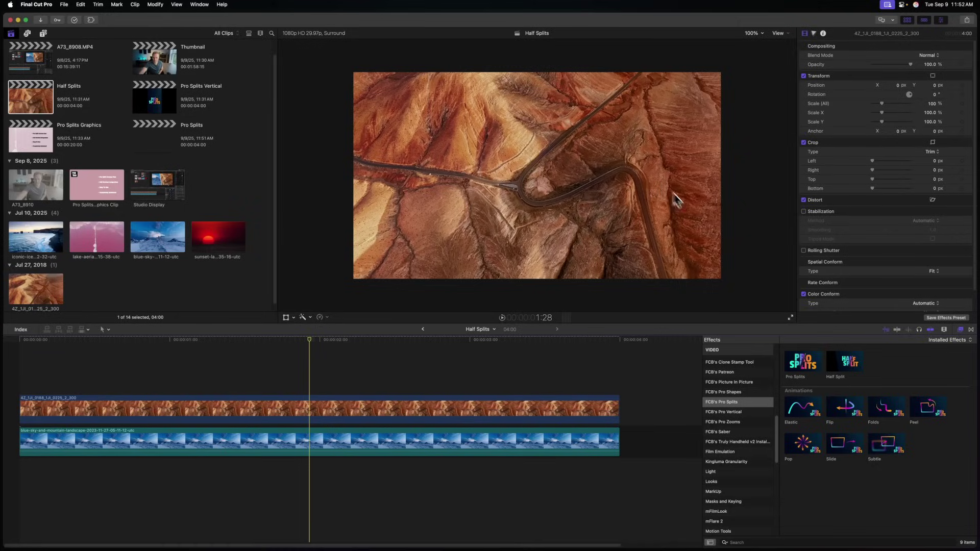
# Apply Half Split to the canyon clip, then reposition and enlarge the revealed mountain image.
pyautogui.moveTo(857, 366); pyautogui.dragTo(296, 406)
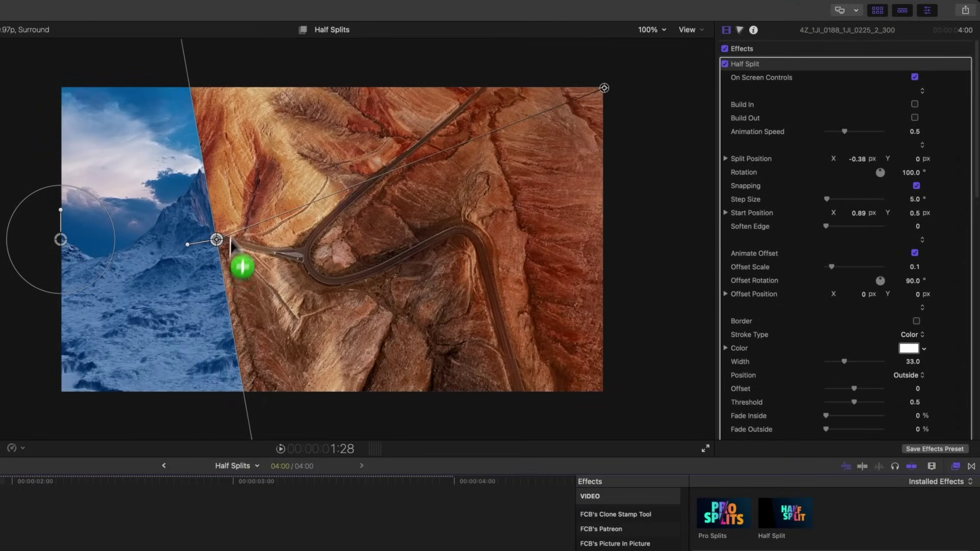
pyautogui.moveTo(61, 239)
pyautogui.mouseDown()
pyautogui.moveTo(39, 230)
pyautogui.moveTo(56, 287)
pyautogui.moveTo(53, 252)
pyautogui.moveTo(71, 253)
pyautogui.mouseUp()
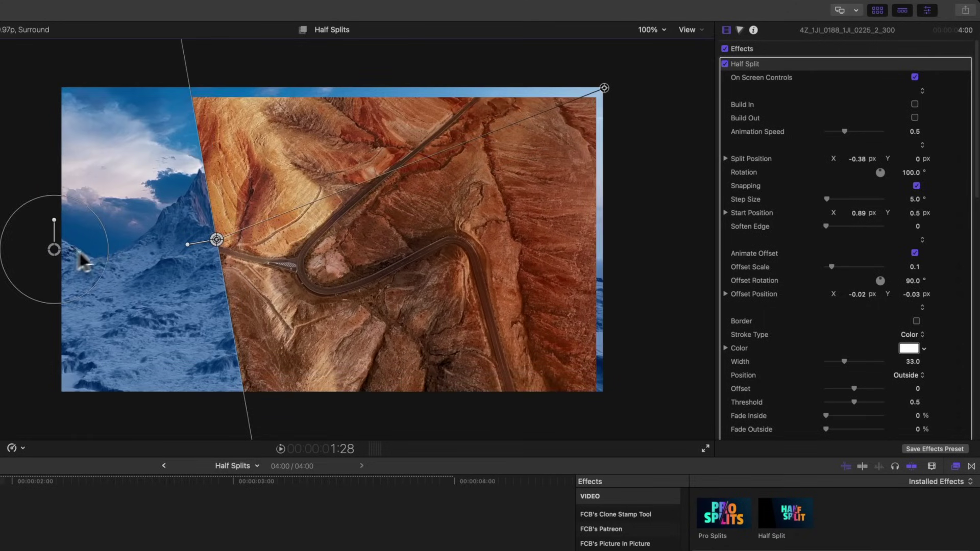
pyautogui.moveTo(96, 221); pyautogui.dragTo(114, 208)
pyautogui.moveTo(57, 246); pyautogui.dragTo(97, 247)
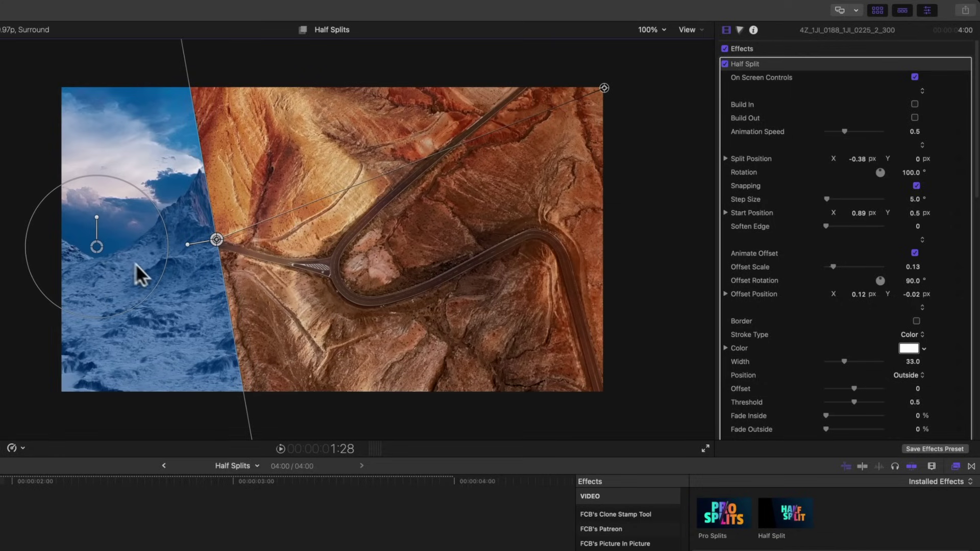
# Angle the divide to 60°, sweep it in from the right with Build In, and preview.
pyautogui.moveTo(216, 239); pyautogui.dragTo(264, 225)
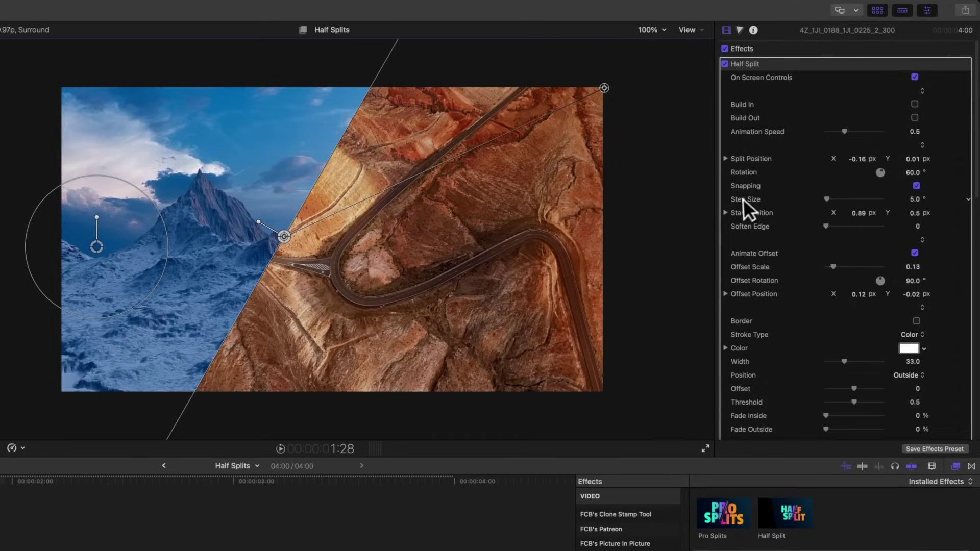
pyautogui.moveTo(301, 250); pyautogui.dragTo(470, 187)
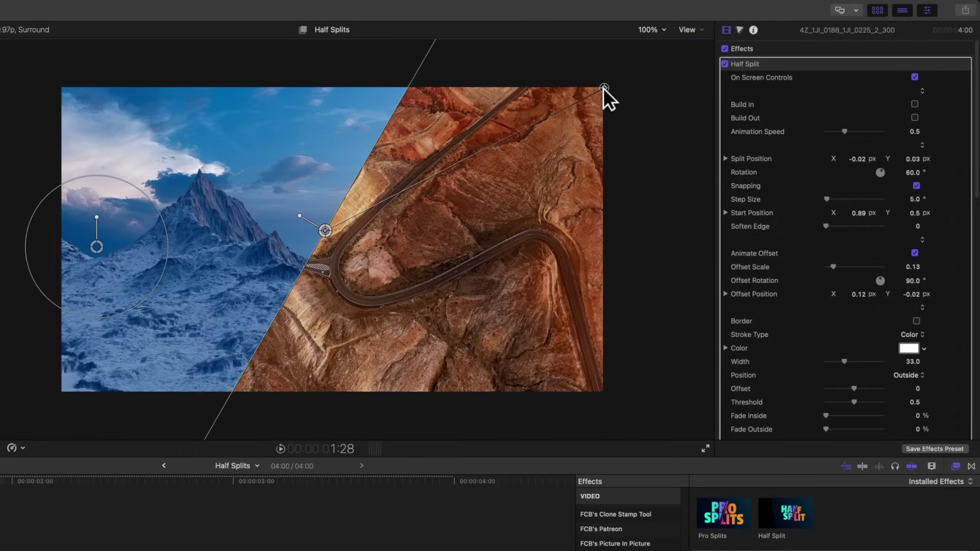
pyautogui.moveTo(603, 88); pyautogui.dragTo(737, 224)
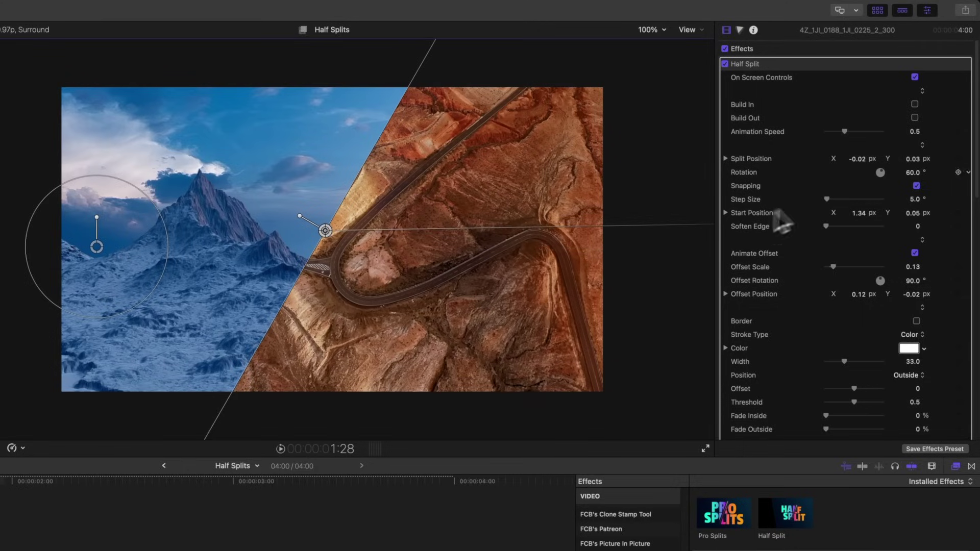
pyautogui.click(915, 104)
pyautogui.press('space')
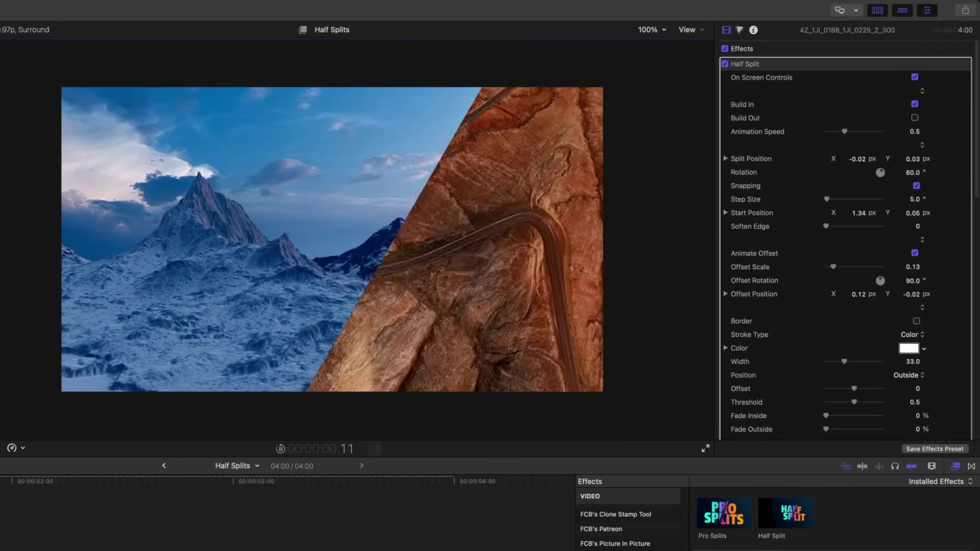
pyautogui.press('space')
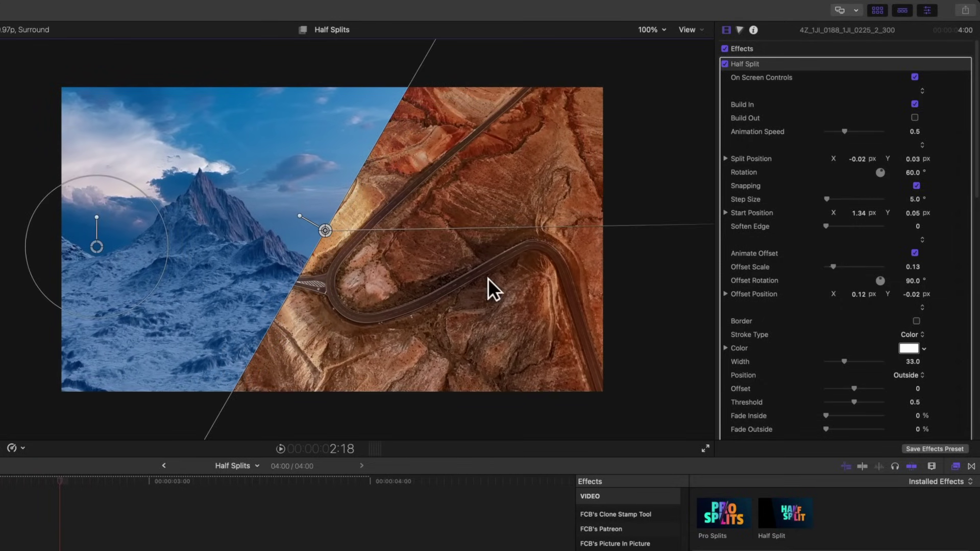
pyautogui.press('super+minus')
pyautogui.moveTo(536, 232); pyautogui.dragTo(147, 242)
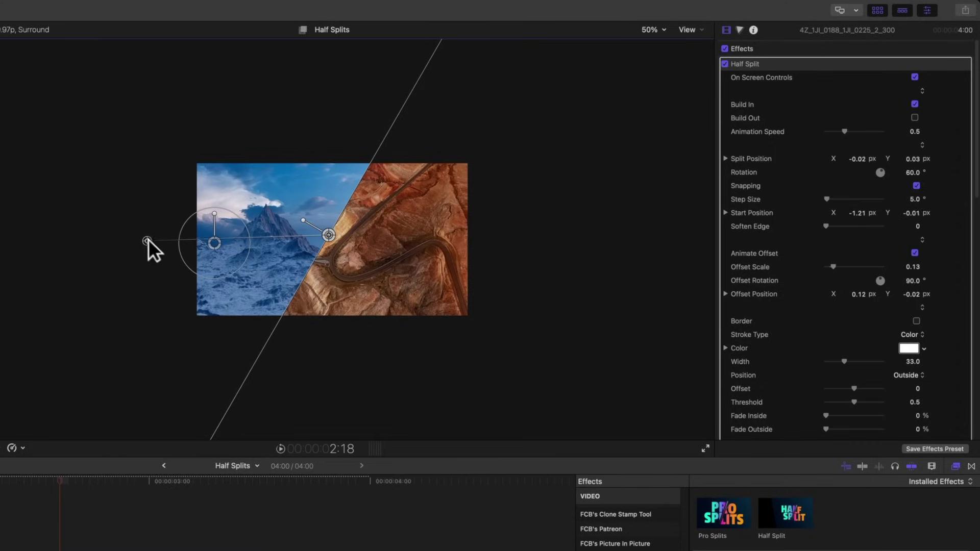
pyautogui.press('Home')
pyautogui.press('space')
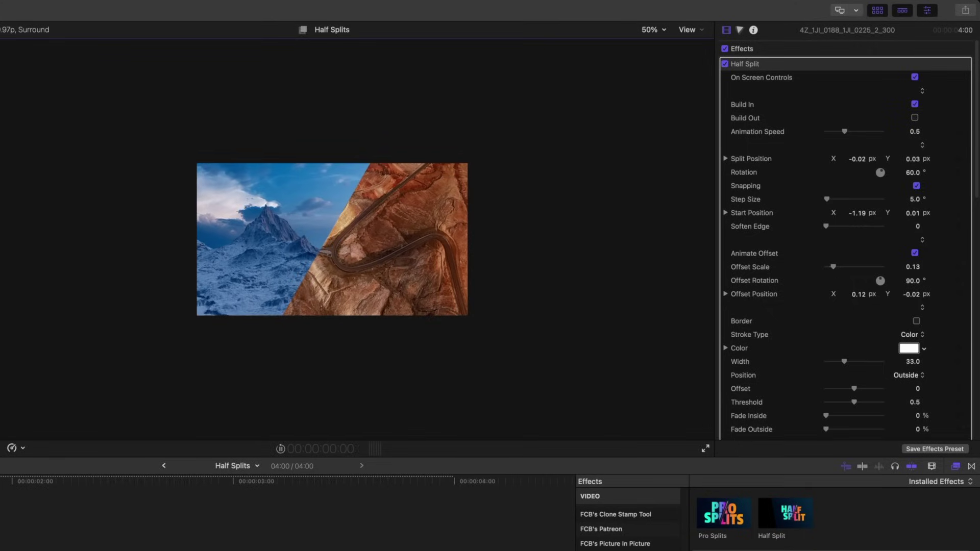
pyautogui.press('space')
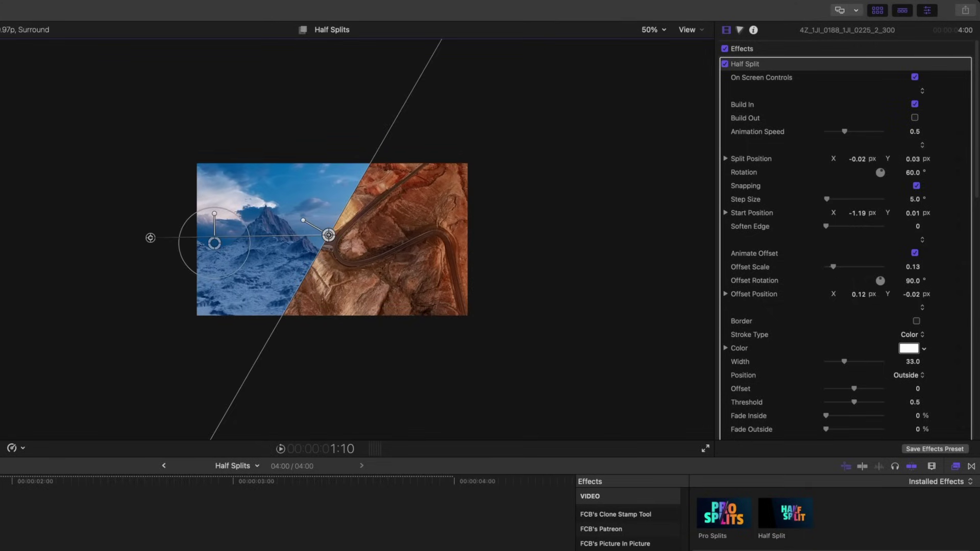
pyautogui.press('space')
pyautogui.press('space')
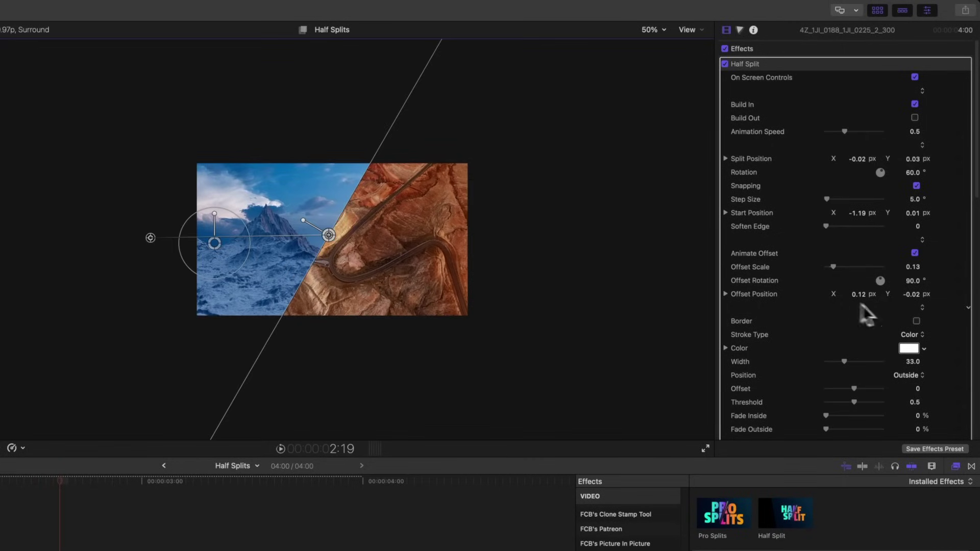
# Give the canyon Half Split line a Border with a Gradient stroke type.
pyautogui.click(917, 321)
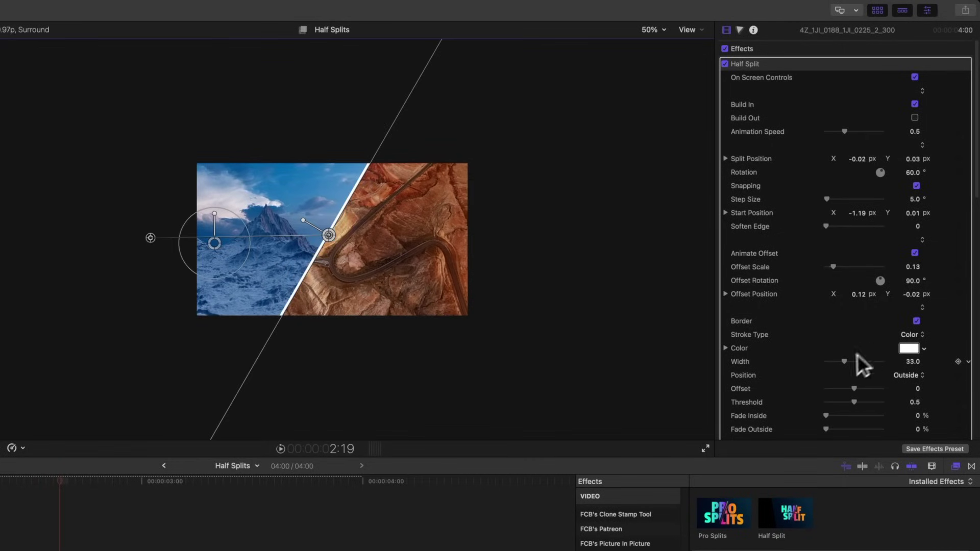
pyautogui.click(909, 336)
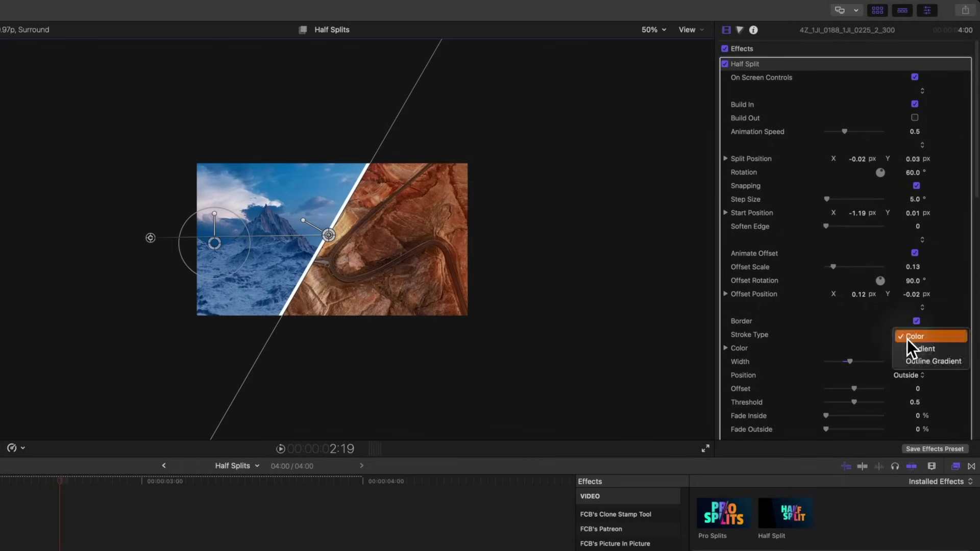
pyautogui.click(913, 353)
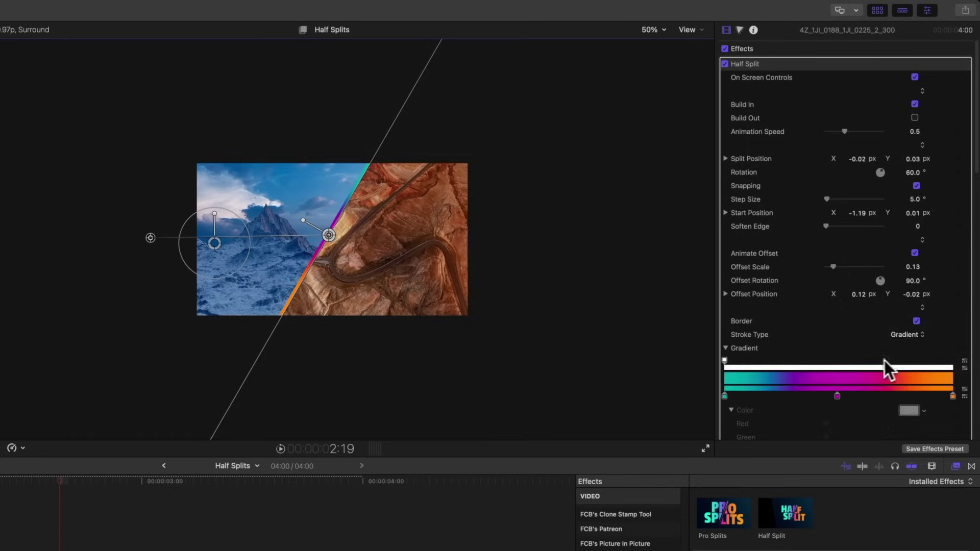
pyautogui.scroll(-5, 876, 362)
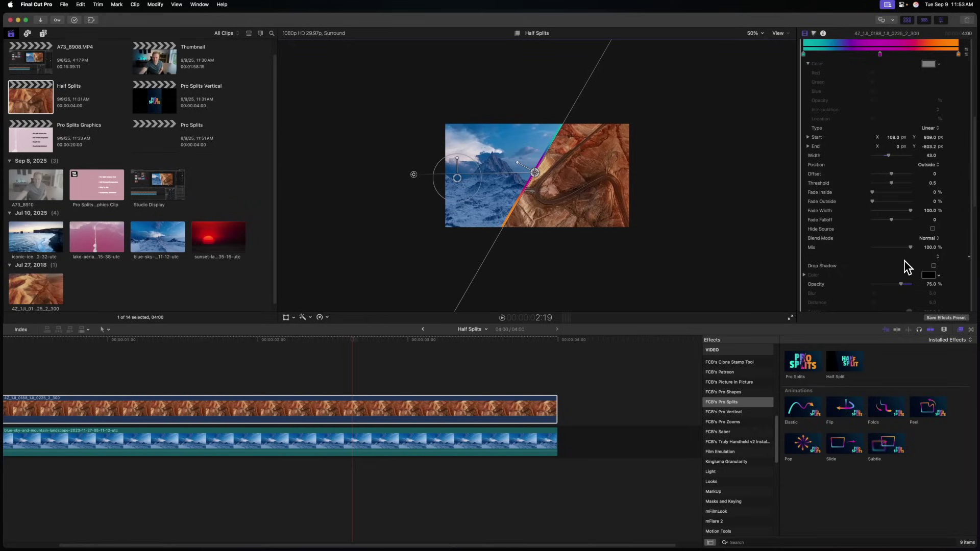
pyautogui.click(929, 137)
# Connect the sunset clip on top and add a Half Split rotated to 325°, offset to show the sun.
pyautogui.click(221, 238)
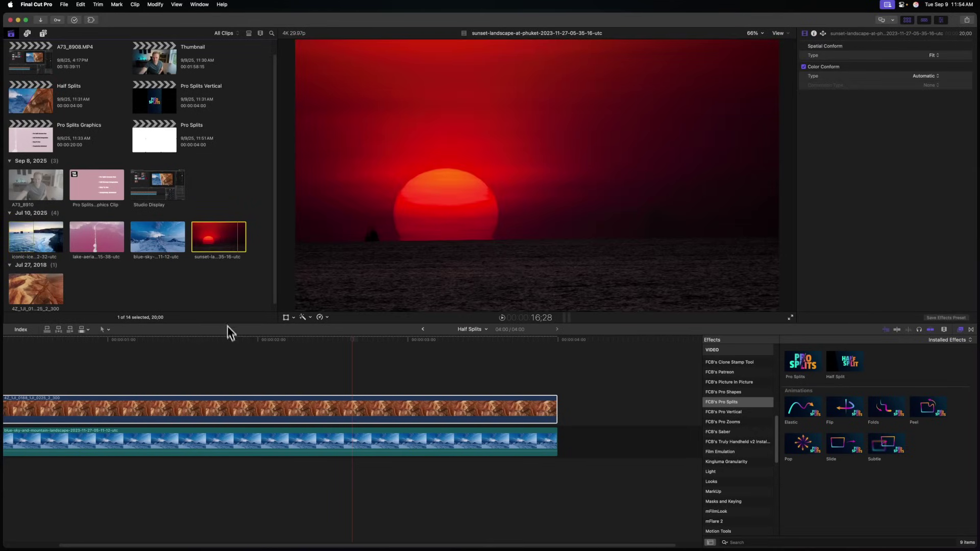
pyautogui.press('q')
pyautogui.moveTo(845, 363); pyautogui.dragTo(852, 375)
pyautogui.moveTo(819, 472); pyautogui.dragTo(296, 481)
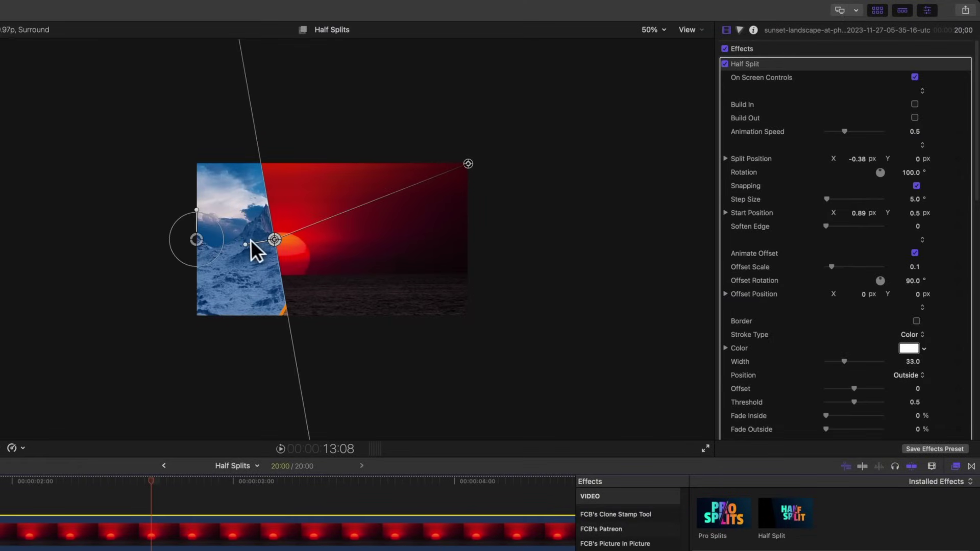
pyautogui.moveTo(243, 251); pyautogui.dragTo(322, 179)
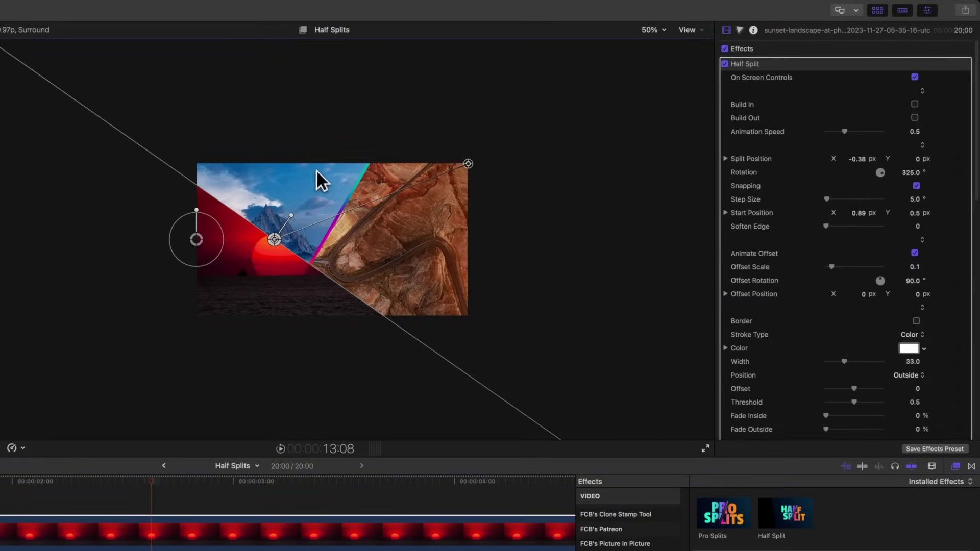
pyautogui.moveTo(276, 239); pyautogui.dragTo(284, 264)
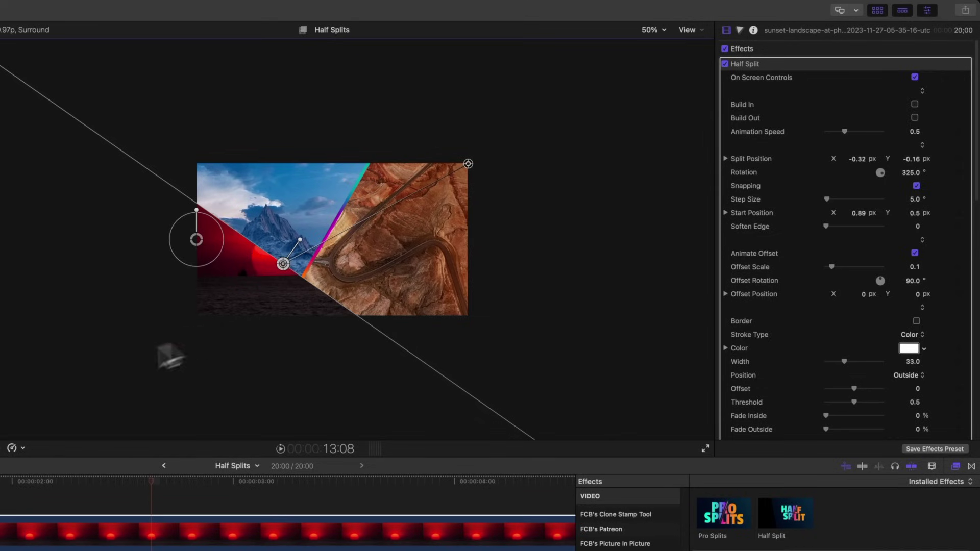
pyautogui.moveTo(198, 236); pyautogui.dragTo(150, 259)
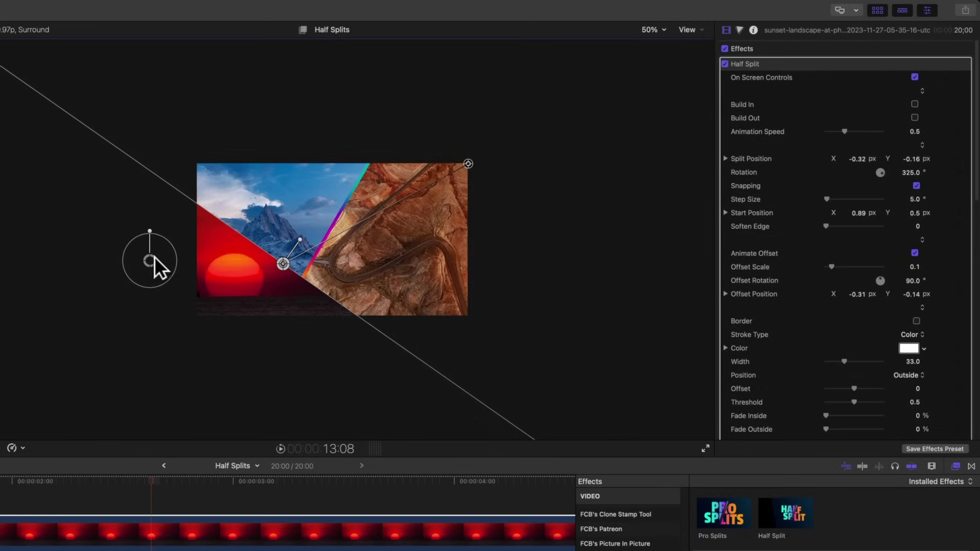
# Give the sunset split a Gradient border and play the three-way split.
pyautogui.click(916, 320)
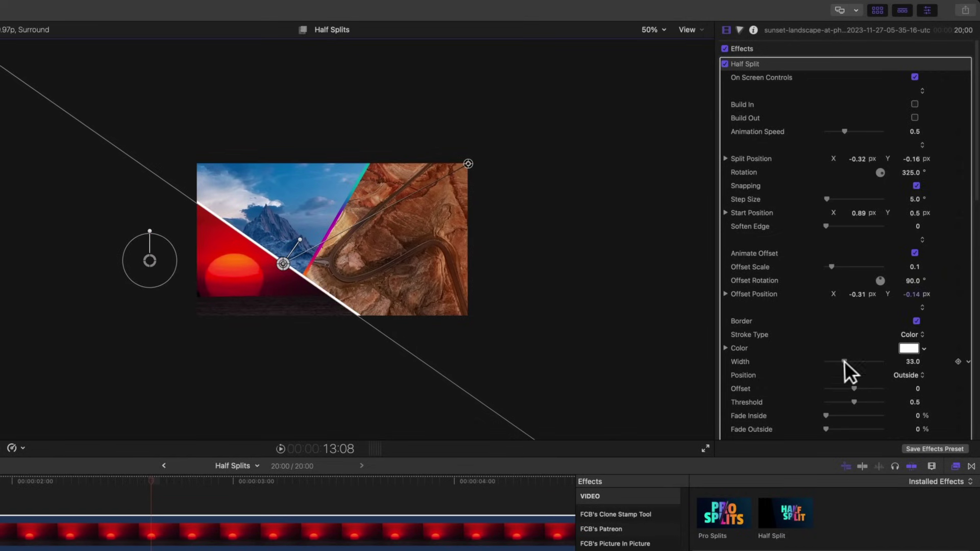
pyautogui.click(908, 334)
pyautogui.click(916, 349)
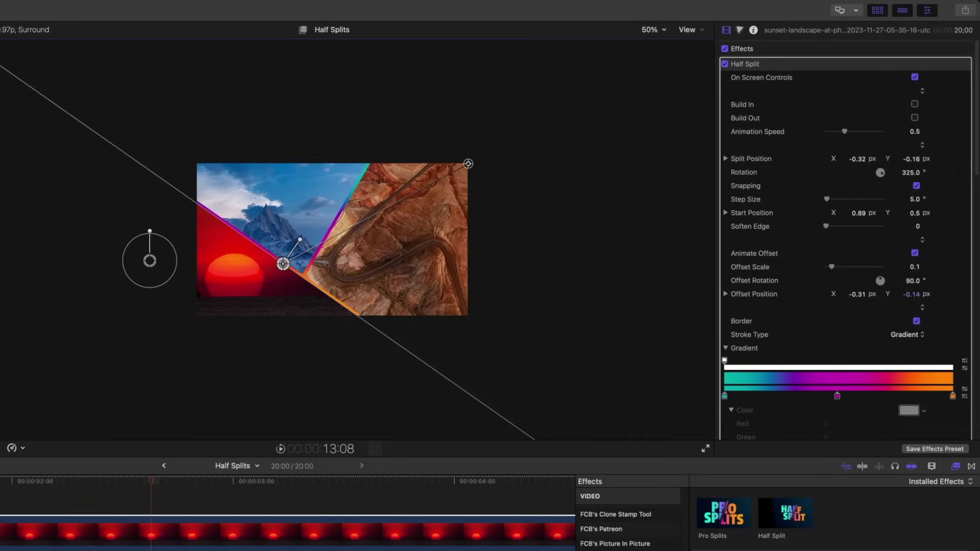
pyautogui.press('space')
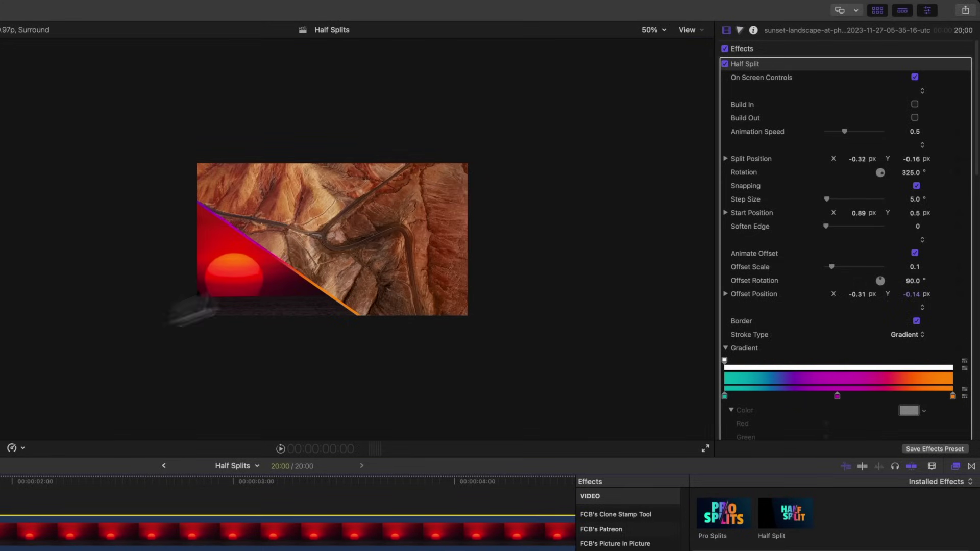
# Stop playback and open the Pro Splits Graphics project.
pyautogui.press('space')
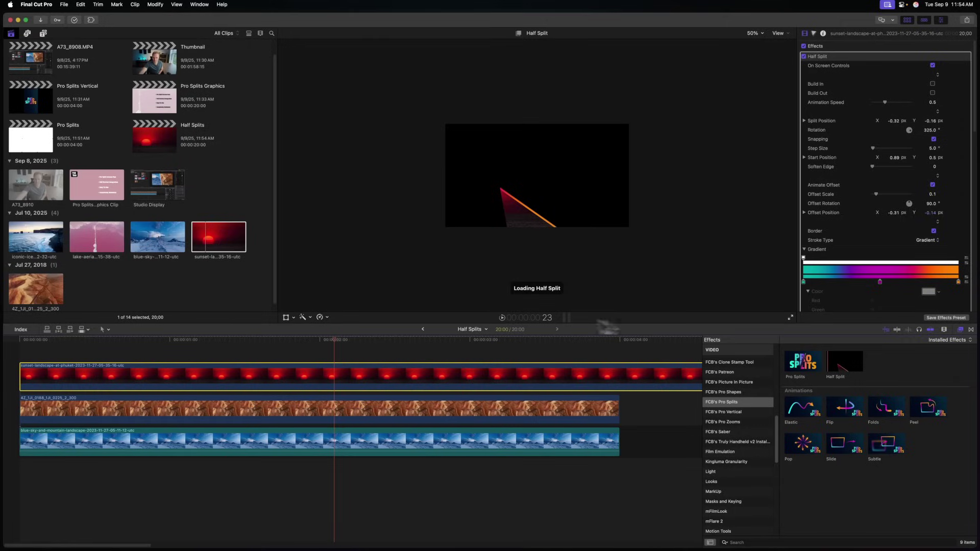
pyautogui.doubleClick(158, 106)
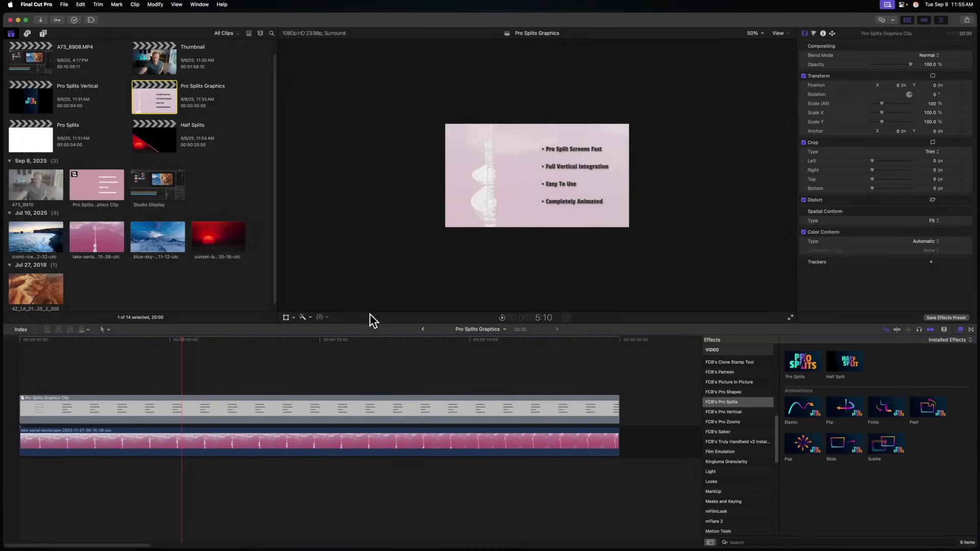
# Add a Half Split to the graphics clip, moved right, tilted about 75°, with Build In.
pyautogui.moveTo(832, 375); pyautogui.dragTo(253, 409)
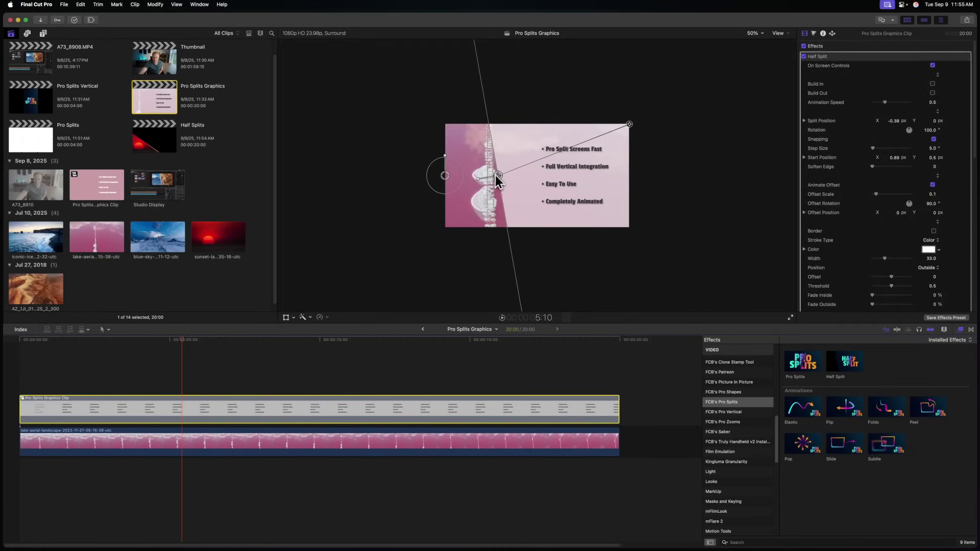
pyautogui.moveTo(495, 176); pyautogui.dragTo(523, 179)
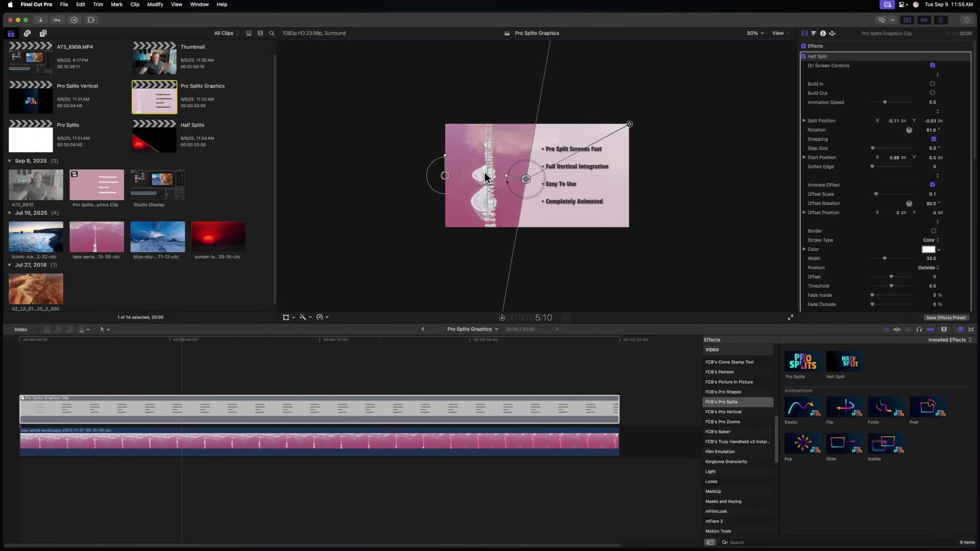
pyautogui.moveTo(630, 124); pyautogui.dragTo(670, 172)
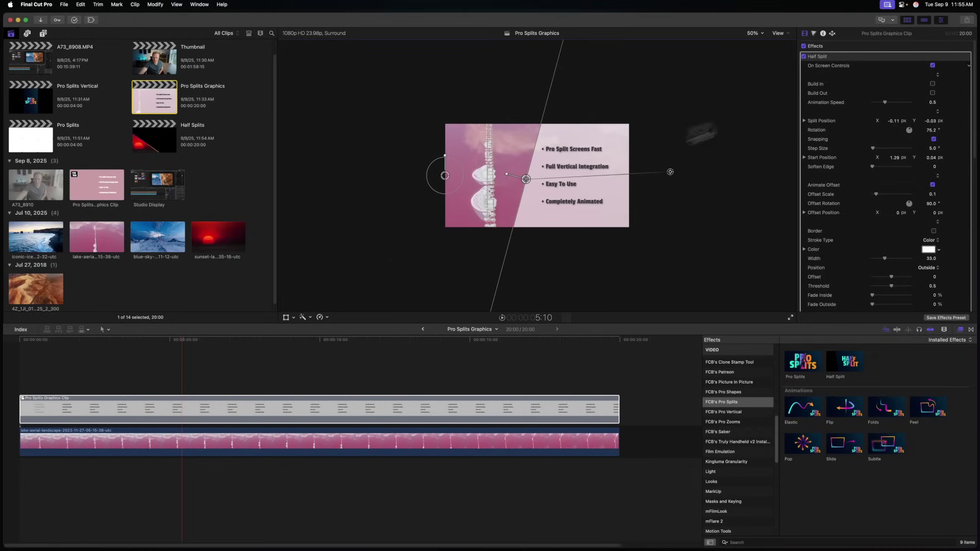
pyautogui.click(933, 84)
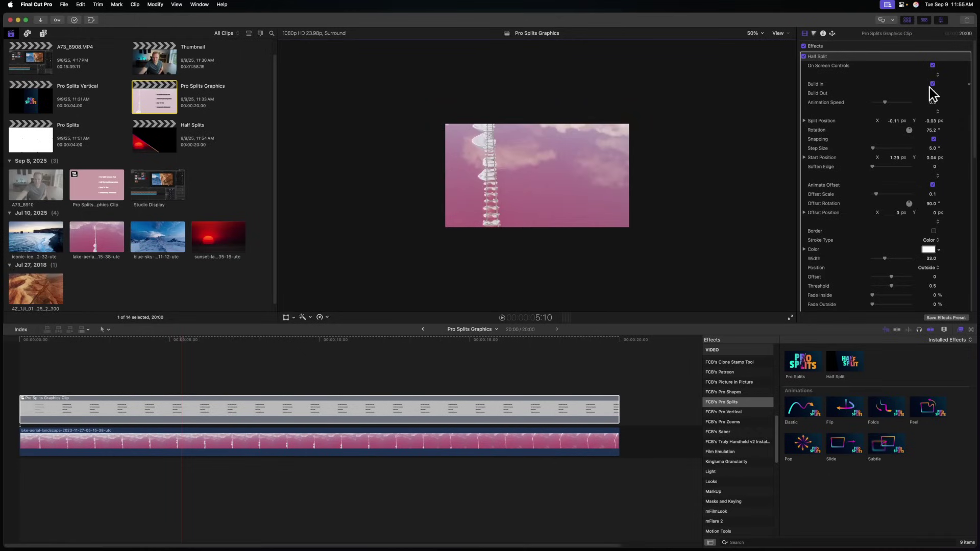
# Replay the build-in from the start, then open the Pro Splits Vertical project.
pyautogui.press('Home')
pyautogui.press('space')
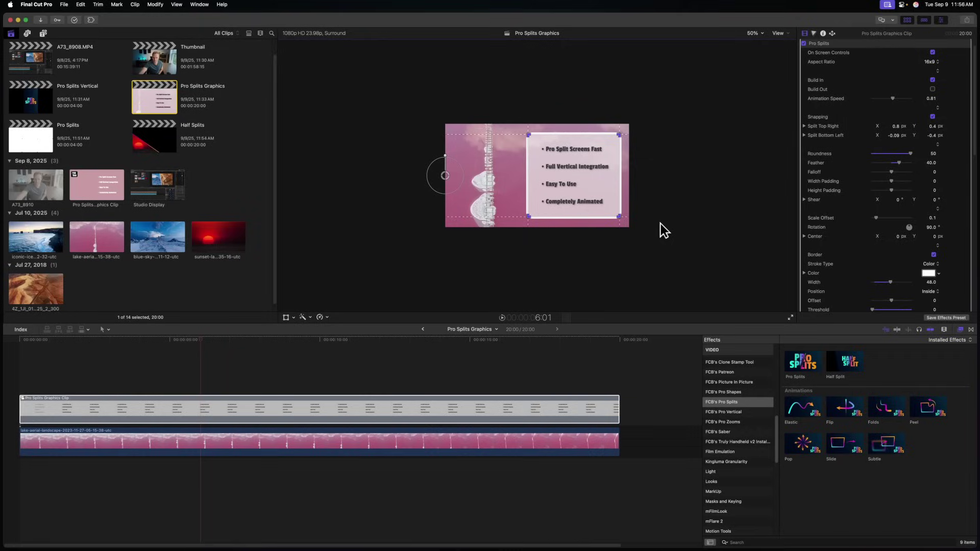
pyautogui.doubleClick(40, 97)
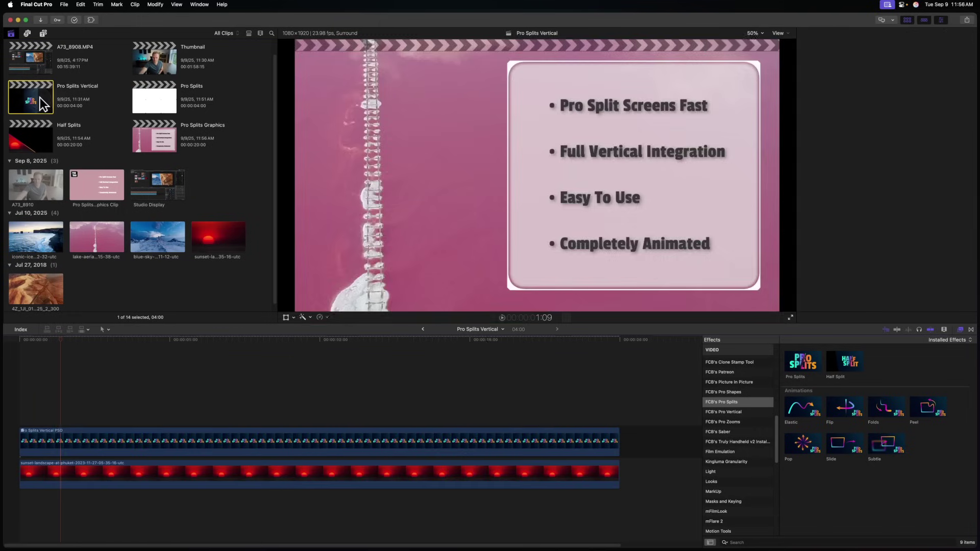
# Apply Pro Splits to the vertical clip and fit the split box edges to the image.
pyautogui.moveTo(802, 372); pyautogui.dragTo(305, 445)
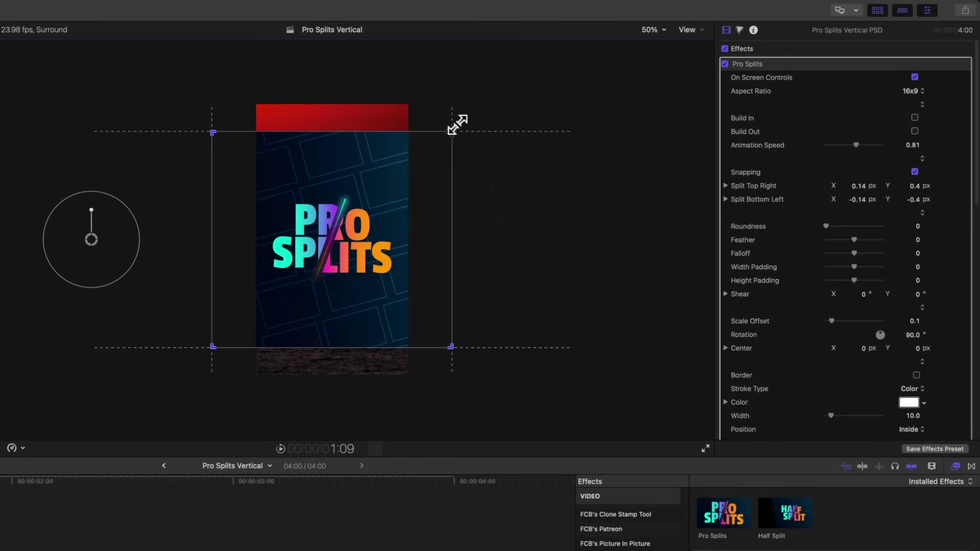
pyautogui.moveTo(457, 125)
pyautogui.mouseDown()
pyautogui.moveTo(536, 125)
pyautogui.moveTo(540, 138)
pyautogui.moveTo(416, 132)
pyautogui.moveTo(469, 113)
pyautogui.moveTo(457, 124)
pyautogui.moveTo(463, 142)
pyautogui.mouseUp()
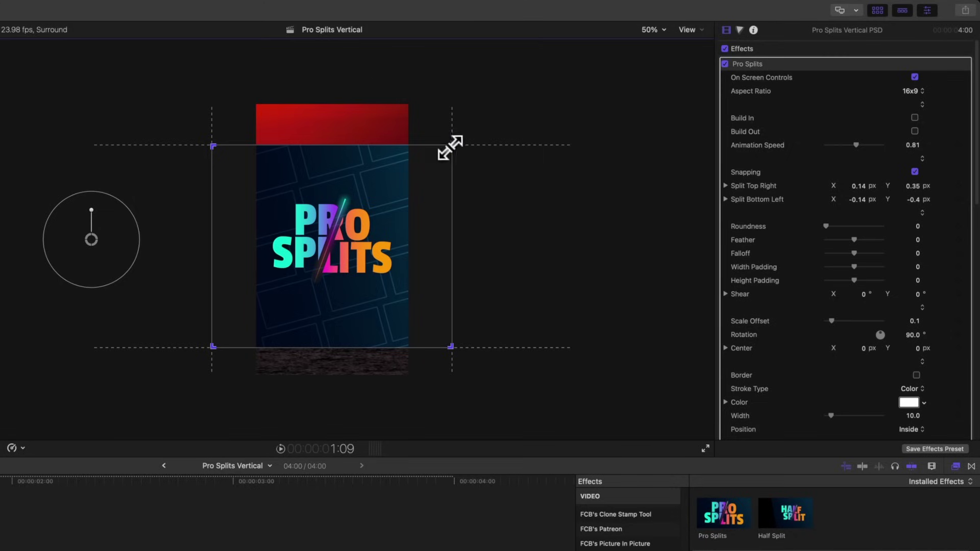
pyautogui.moveTo(448, 146); pyautogui.dragTo(414, 146)
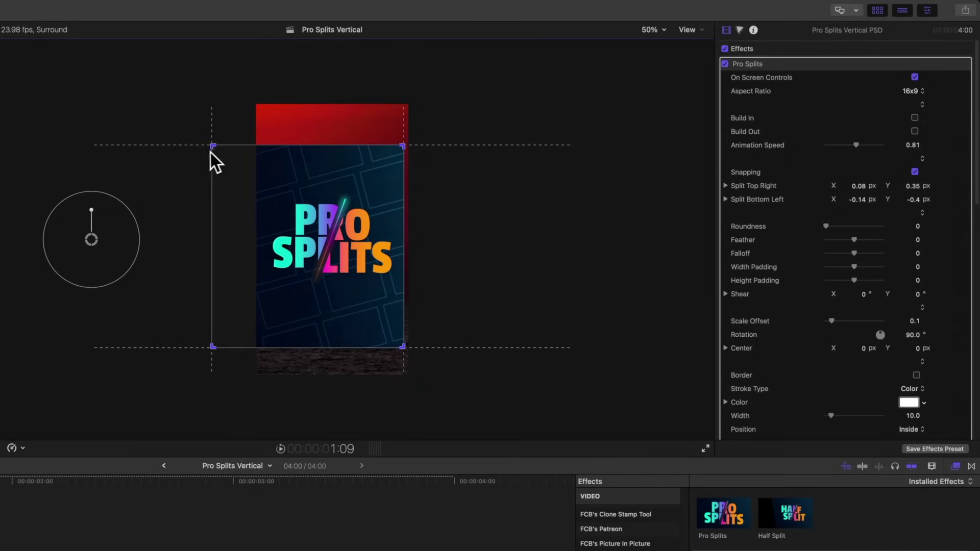
pyautogui.moveTo(213, 146); pyautogui.dragTo(148, 178)
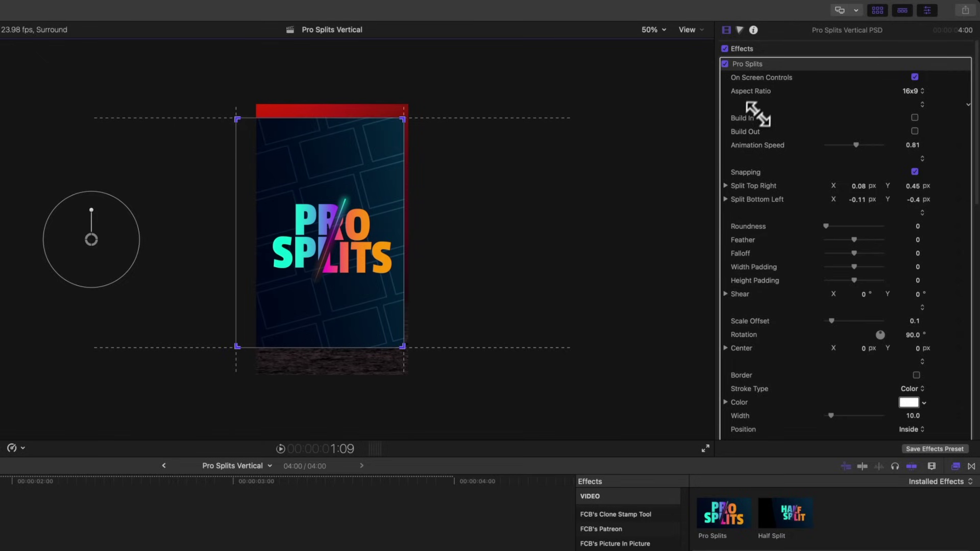
# Set the split to 9x16 and stretch its edges until Split Bottom Left reads -0.28, -0.15.
pyautogui.click(916, 97)
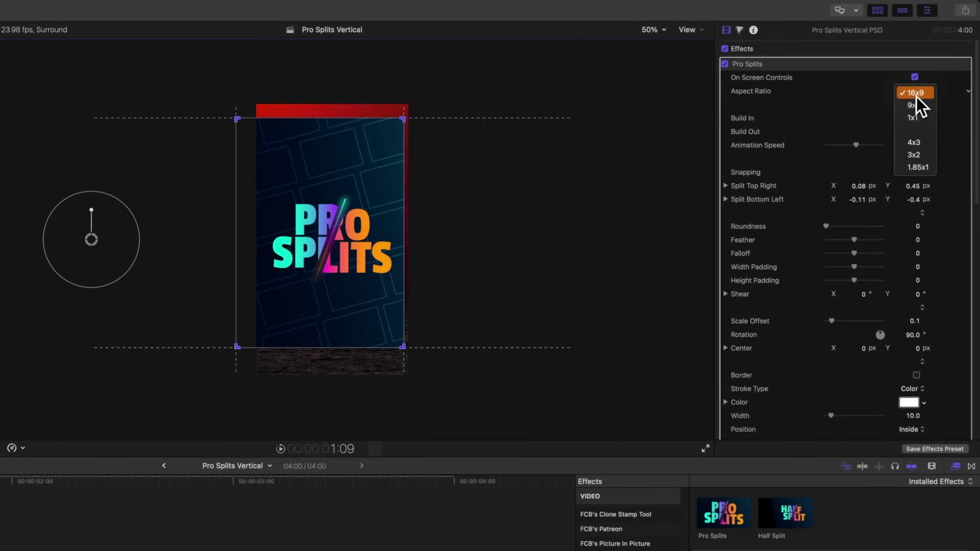
pyautogui.click(925, 105)
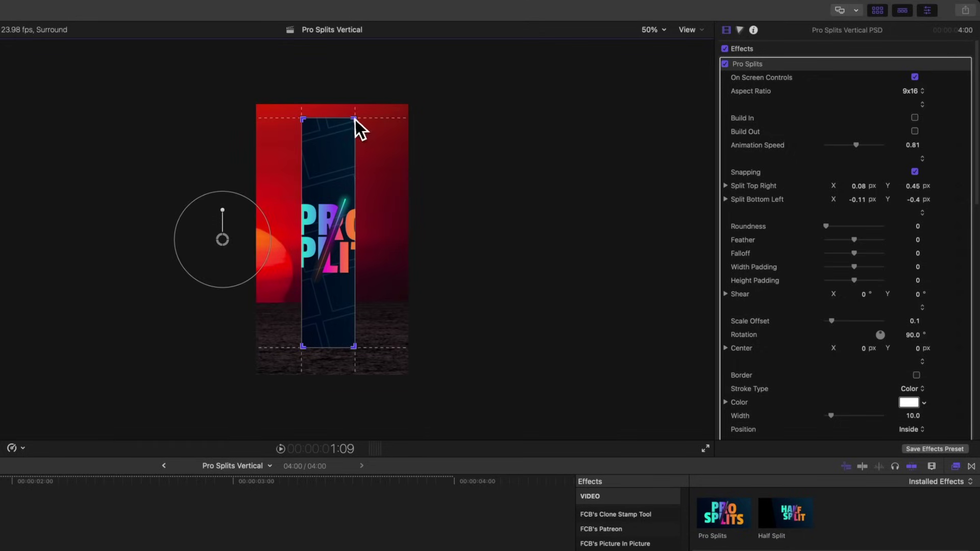
pyautogui.moveTo(354, 118); pyautogui.dragTo(436, 80)
pyautogui.moveTo(303, 106); pyautogui.dragTo(257, 106)
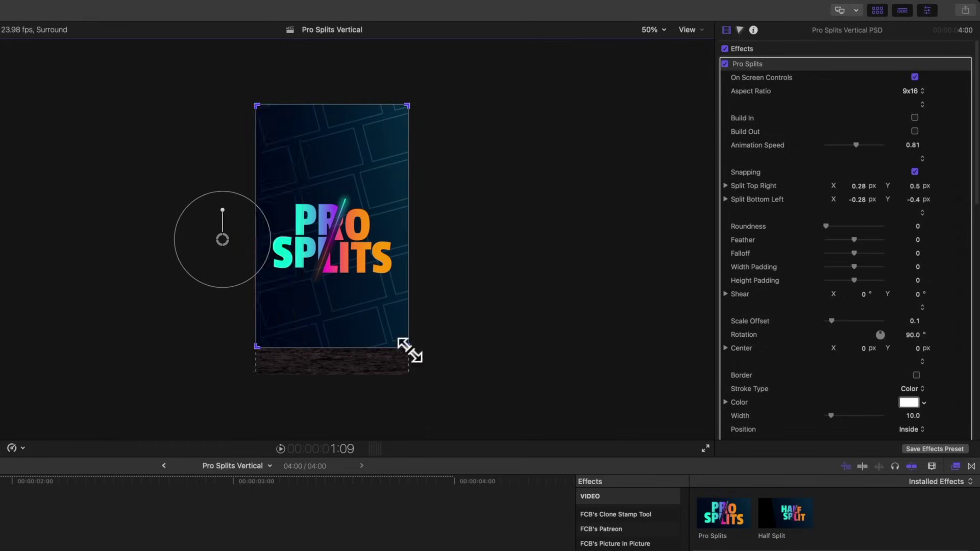
pyautogui.moveTo(410, 349); pyautogui.dragTo(421, 268)
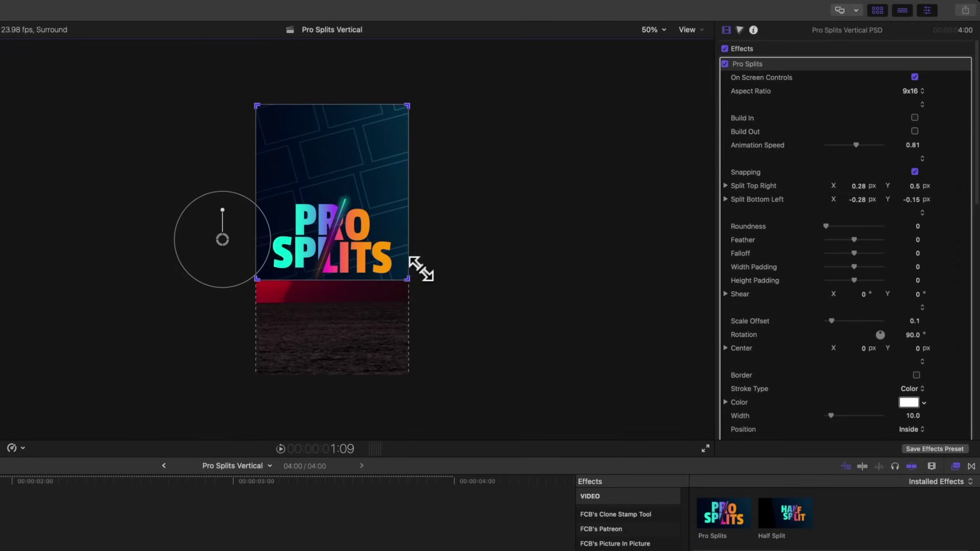
pyautogui.scroll(-10, 813, 109)
pyautogui.scroll(5, 805, 208)
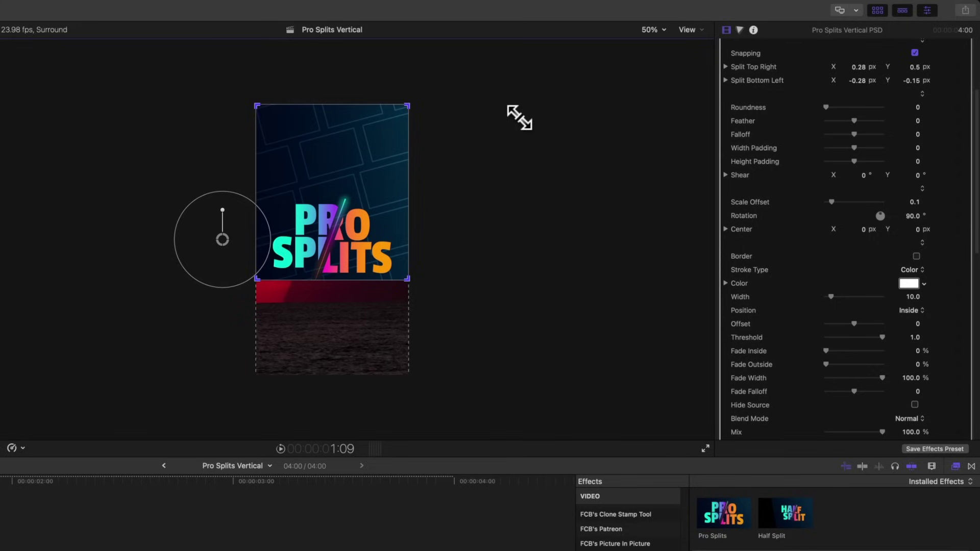
pyautogui.scroll(3, 929, 76)
pyautogui.click(916, 64)
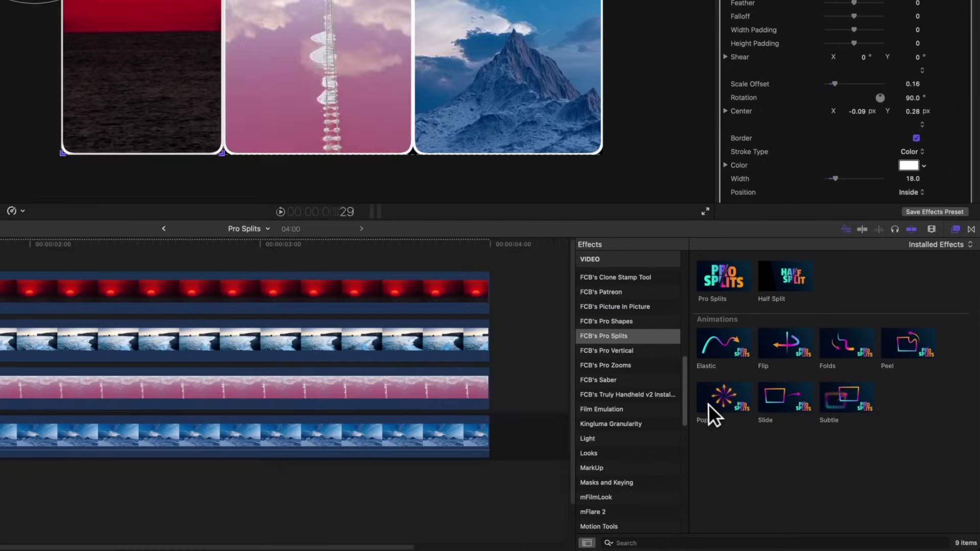
# Select the sunset clip in the Pro Splits grid to edit its split.
pyautogui.doubleClick(716, 397)
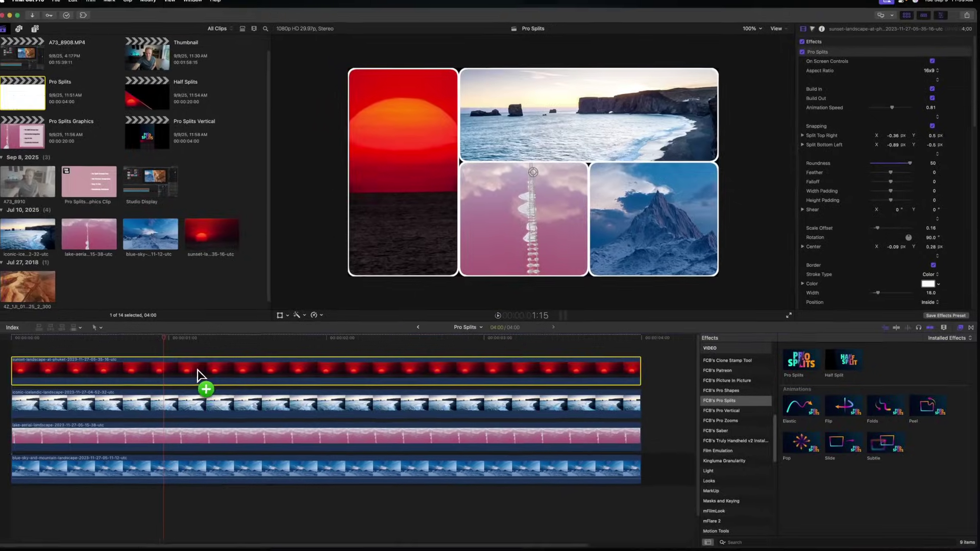
# Drop an animation preset on the grid, centre its handle on the pink panel, disable mountain Build In, preview.
pyautogui.moveTo(0, 315); pyautogui.dragTo(325, 183)
pyautogui.moveTo(519, 283); pyautogui.dragTo(492, 182)
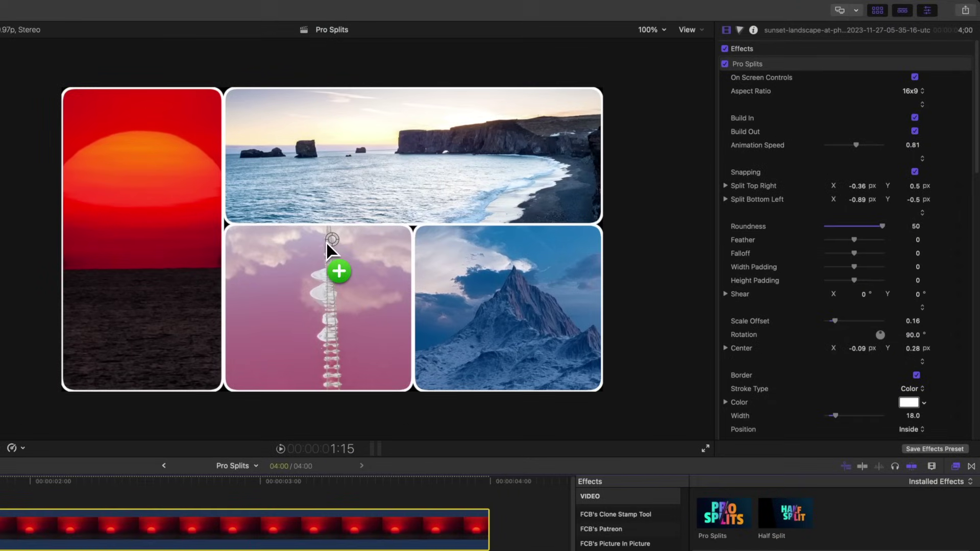
pyautogui.moveTo(277, 252); pyautogui.dragTo(355, 267)
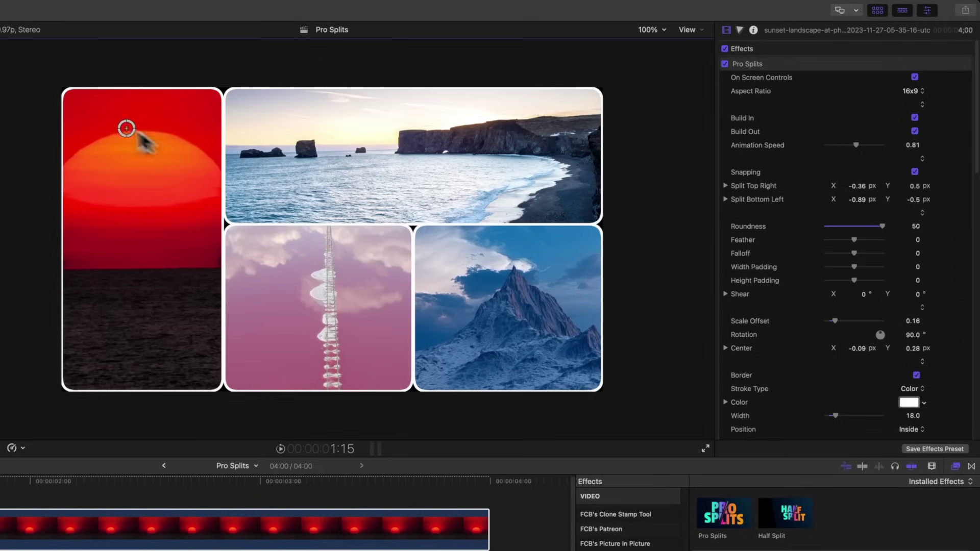
pyautogui.moveTo(67, 93); pyautogui.dragTo(63, 90)
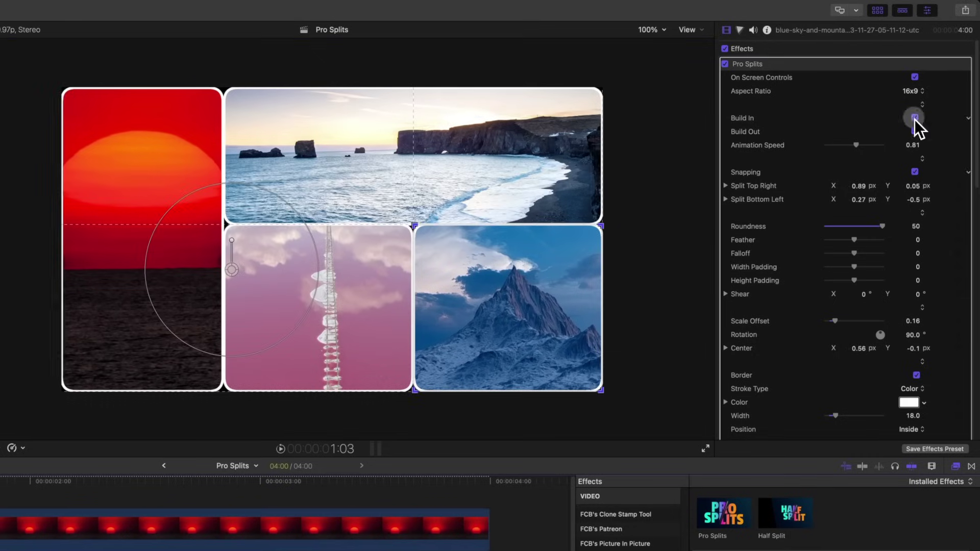
pyautogui.click(915, 118)
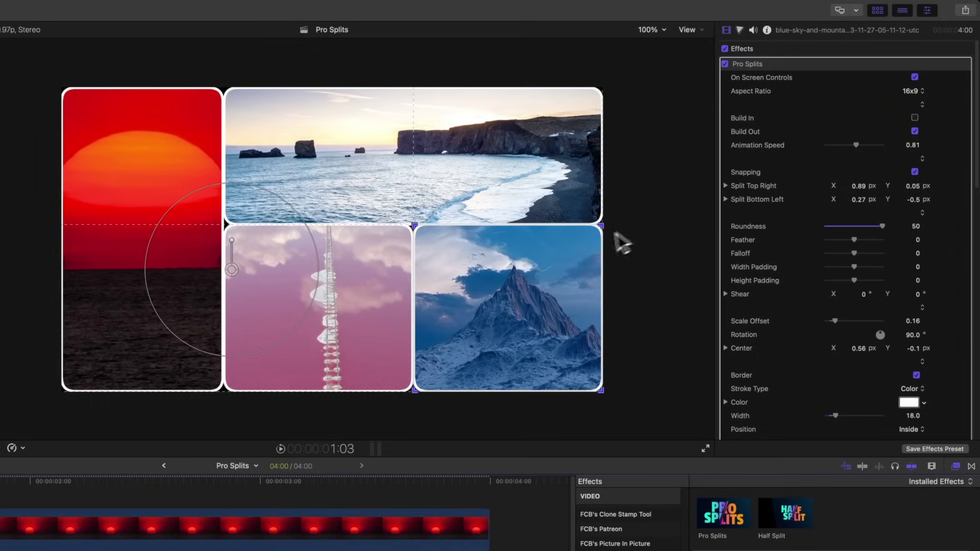
pyautogui.press('space')
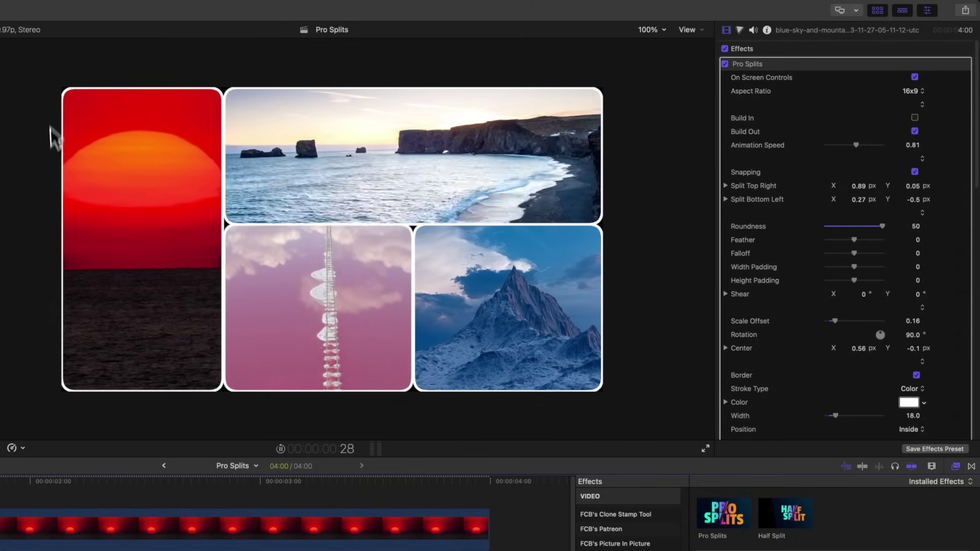
pyautogui.press('space')
# Snap the sunset panel's corner to the guide and preview the grid.
pyautogui.click(103, 197)
pyautogui.moveTo(64, 88); pyautogui.dragTo(225, 88)
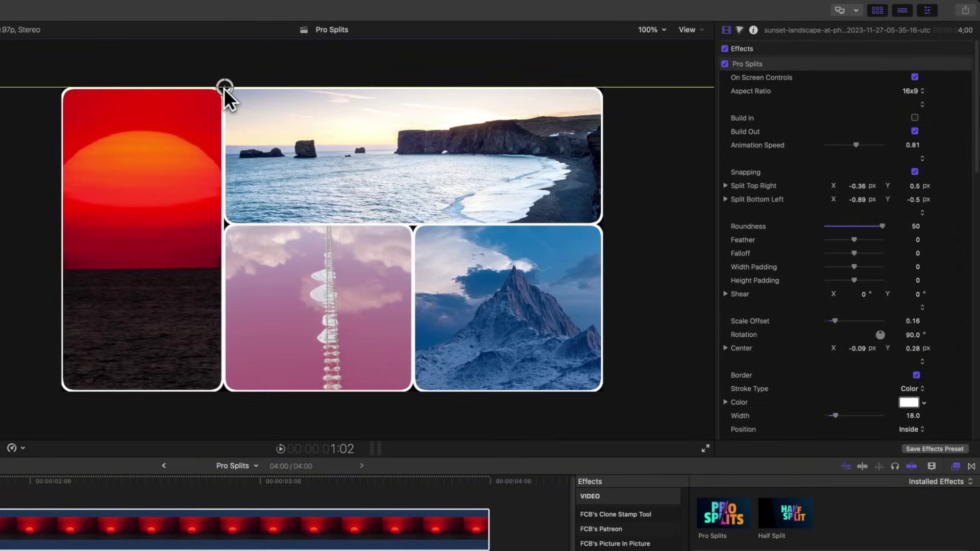
pyautogui.press('space')
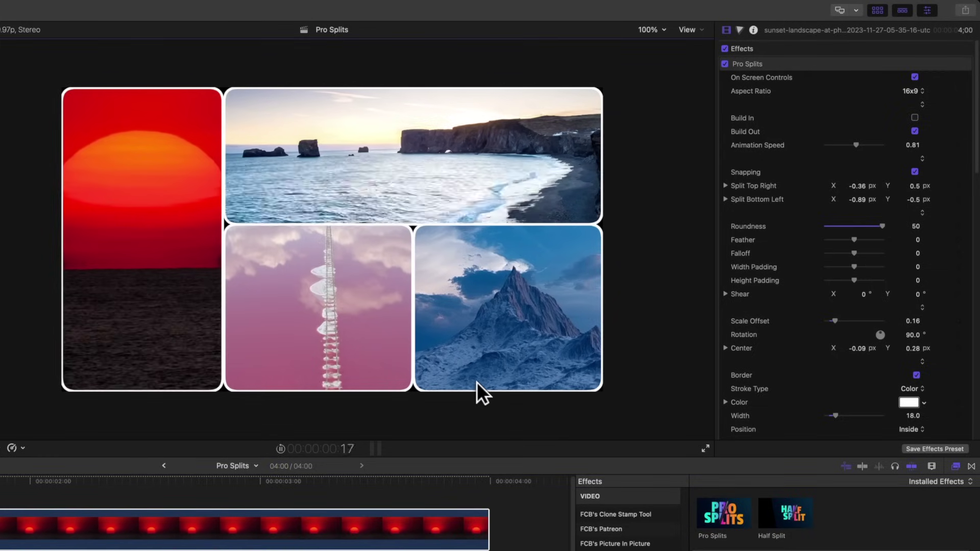
pyautogui.press('space')
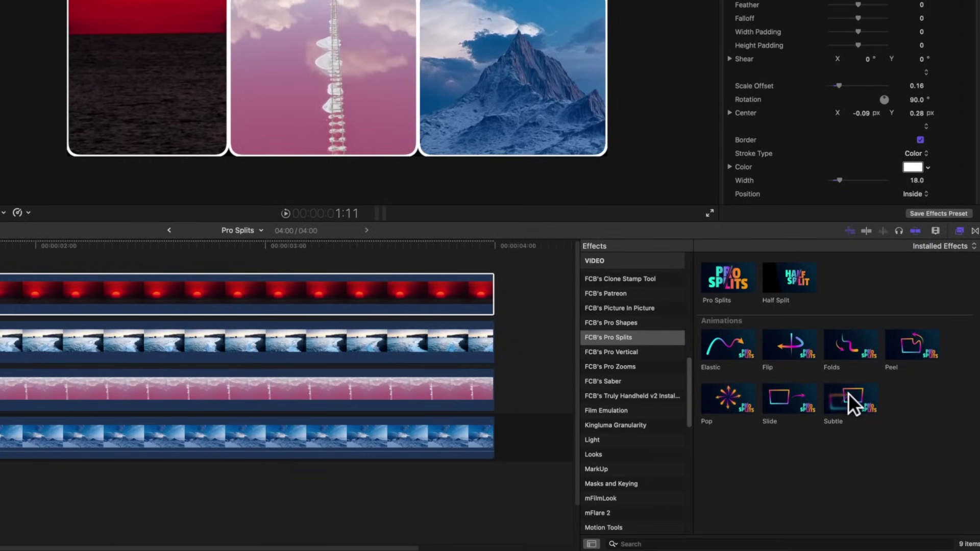
# Apply the Subtle animation to the Iceland beach clip and preview it.
pyautogui.moveTo(848, 393); pyautogui.dragTo(255, 342)
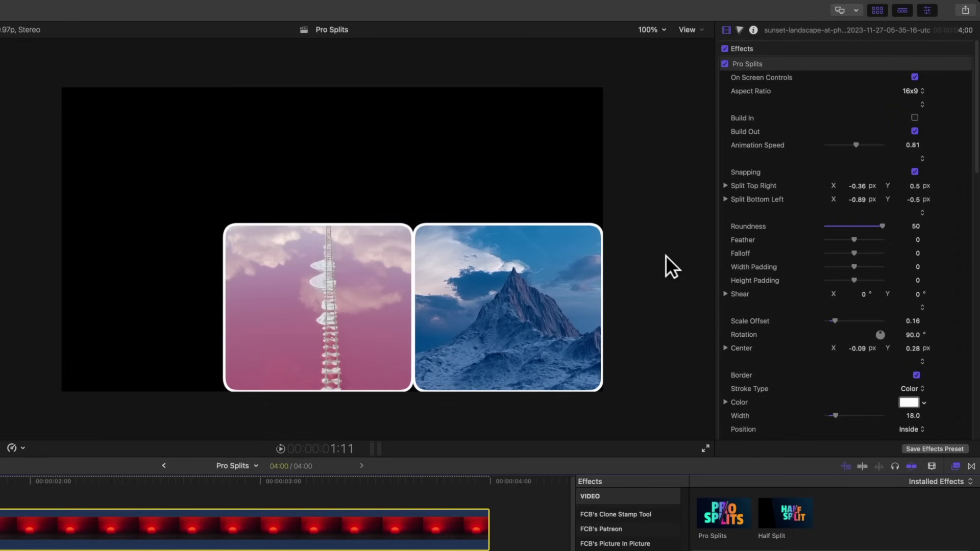
pyautogui.press('space')
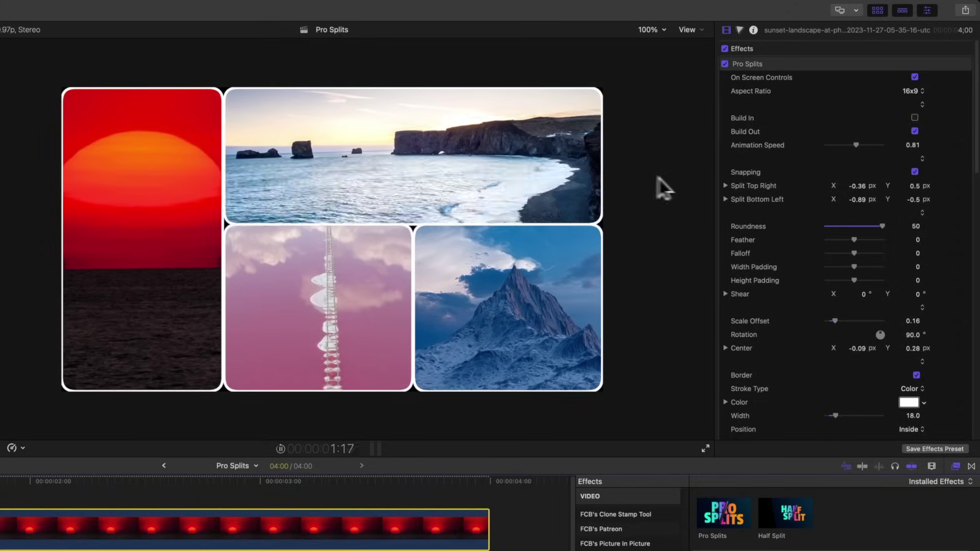
pyautogui.press('space')
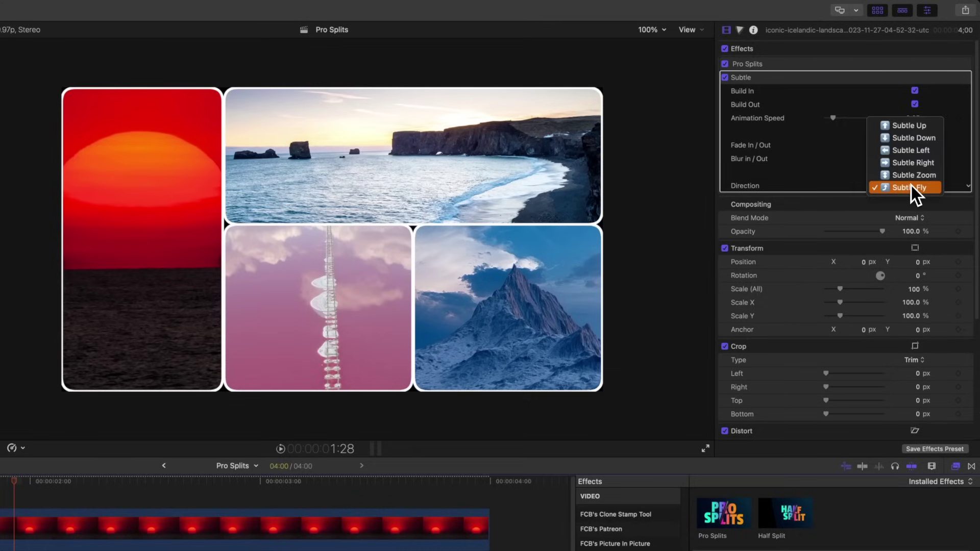
# Set Subtle's direction to Subtle Up, replay it, and add Flip to the pink lake clip.
pyautogui.click(914, 129)
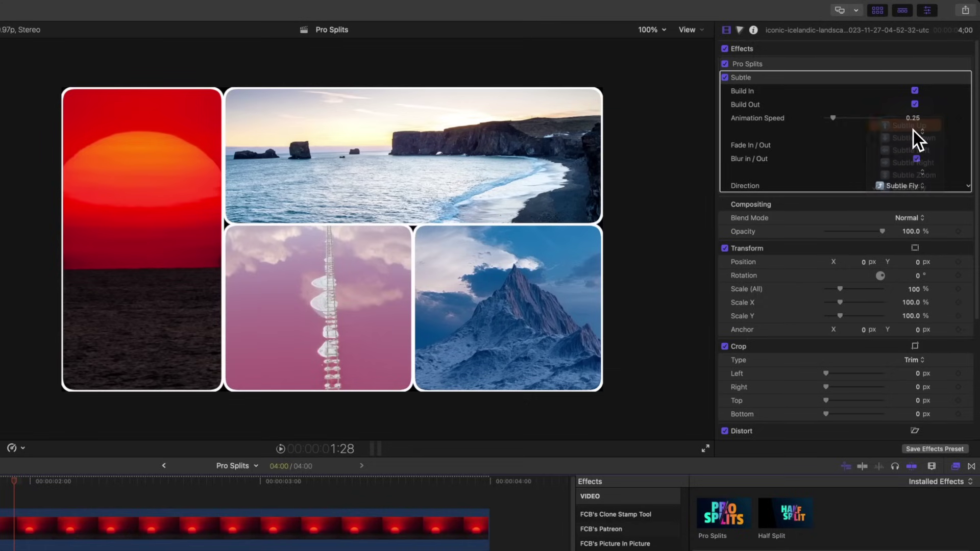
pyautogui.press('/')
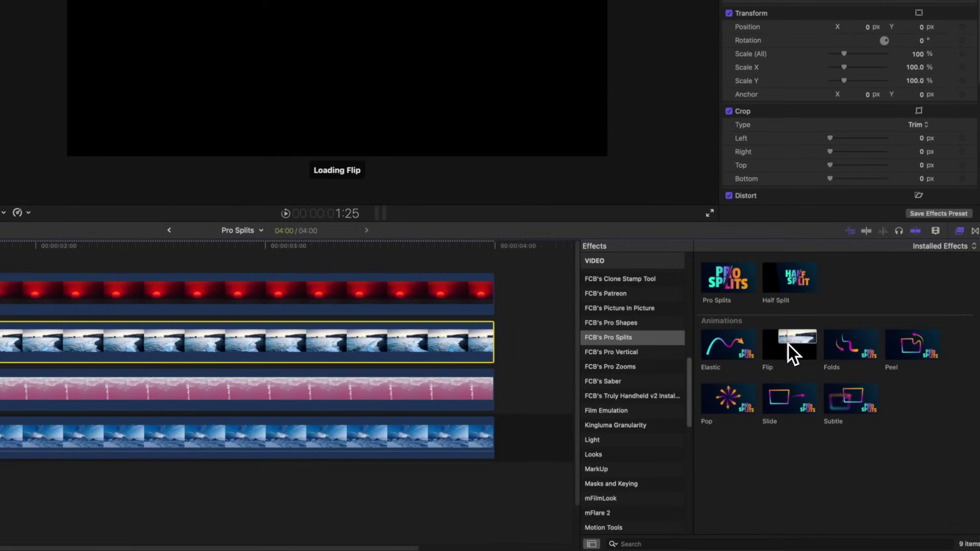
pyautogui.moveTo(788, 345); pyautogui.dragTo(136, 393)
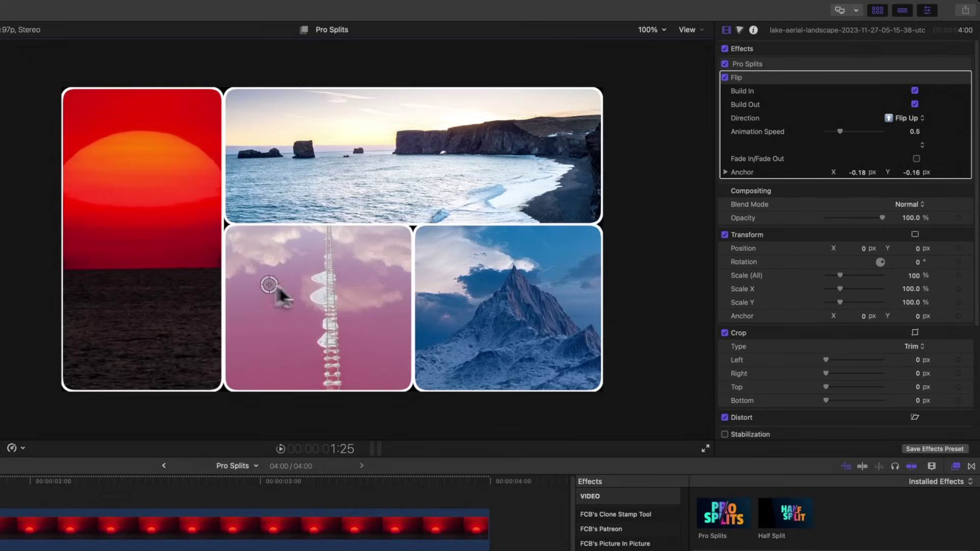
# Move the Flip pivot to about X 0.25, Y -0.48, preview, and check its direction choices.
pyautogui.moveTo(211, 237); pyautogui.dragTo(362, 347)
pyautogui.moveTo(410, 382); pyautogui.dragTo(406, 386)
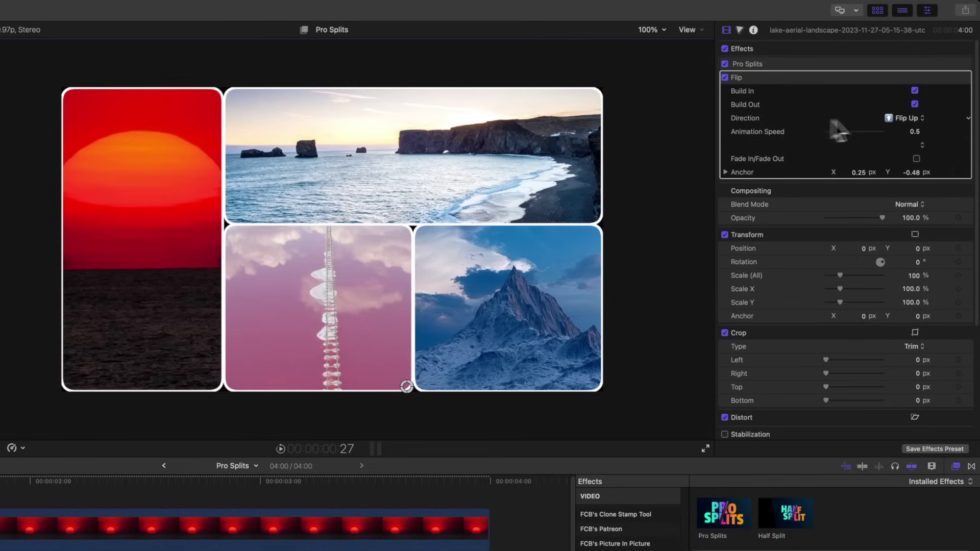
pyautogui.press('space')
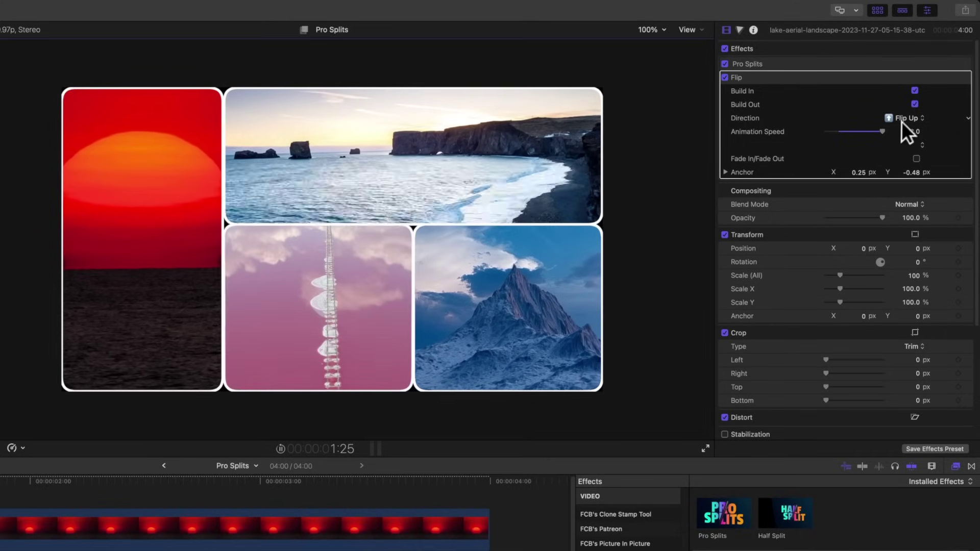
pyautogui.click(901, 120)
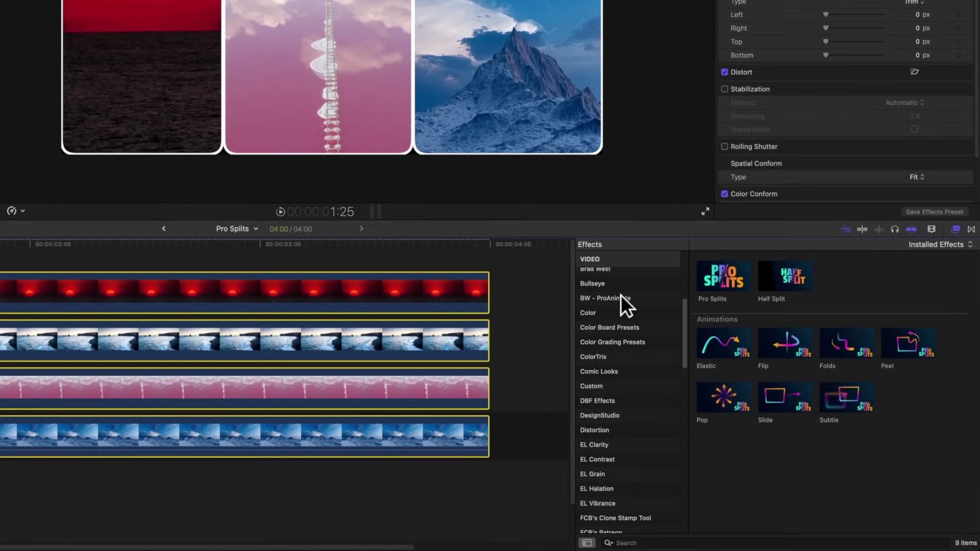
# From BW - ProAnimate, apply Split Slide Diagonal (Bottom Right) In to the mountain clip.
pyautogui.click(621, 298)
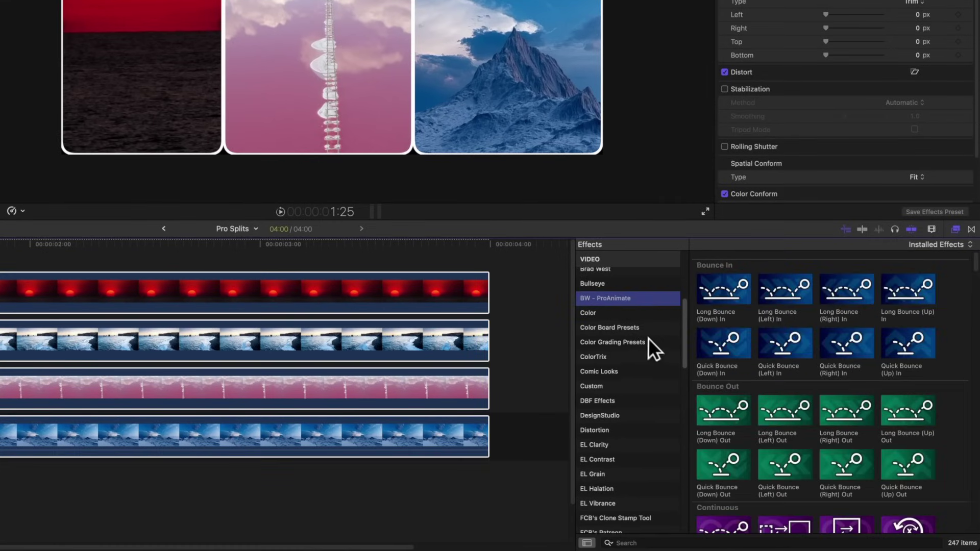
pyautogui.scroll(-3, 817, 347)
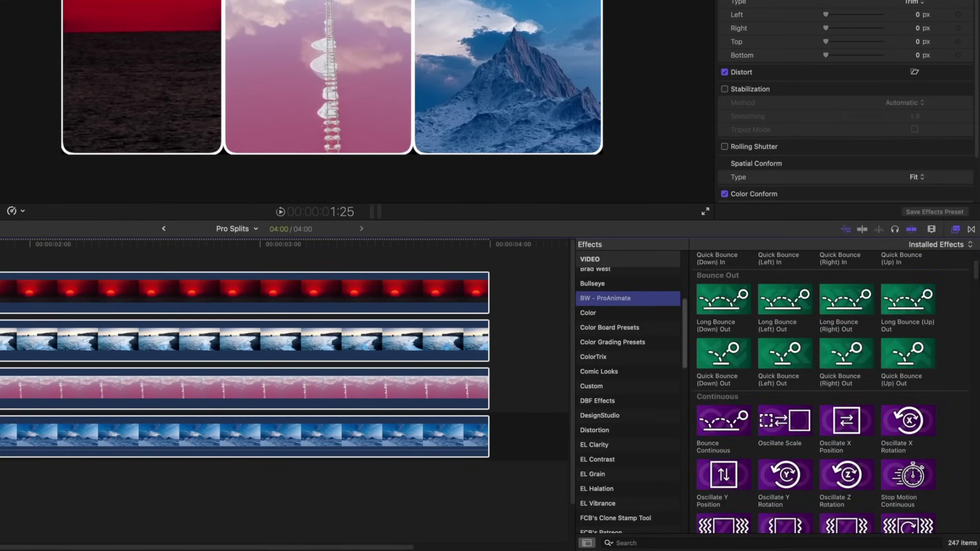
pyautogui.moveTo(975, 275); pyautogui.dragTo(973, 441)
pyautogui.scroll(1, 972, 449)
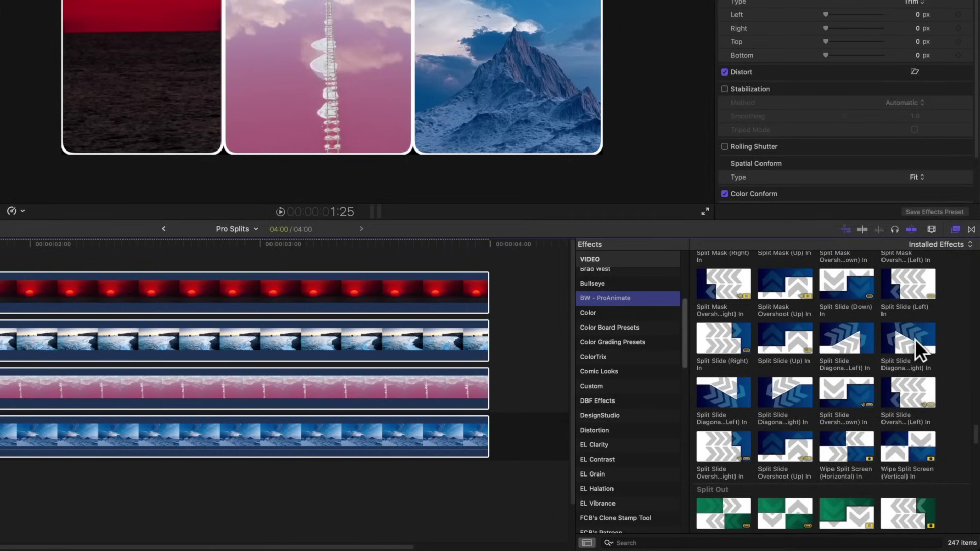
pyautogui.moveTo(914, 339); pyautogui.dragTo(279, 284)
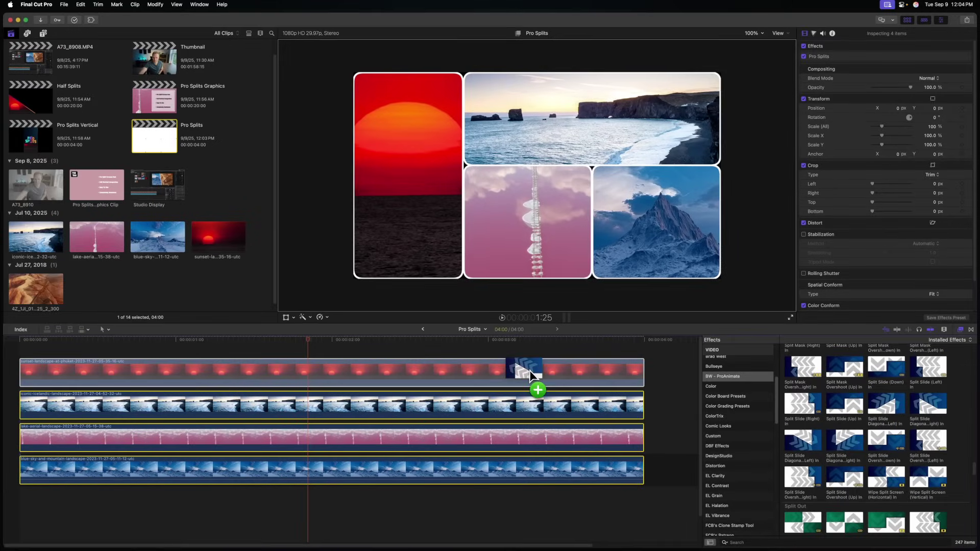
pyautogui.moveTo(531, 373); pyautogui.dragTo(462, 471)
# Apply Squash (Left) In to the sunset clip.
pyautogui.scroll(-1, 916, 457)
pyautogui.scroll(-5, 916, 457)
pyautogui.moveTo(843, 408); pyautogui.dragTo(291, 371)
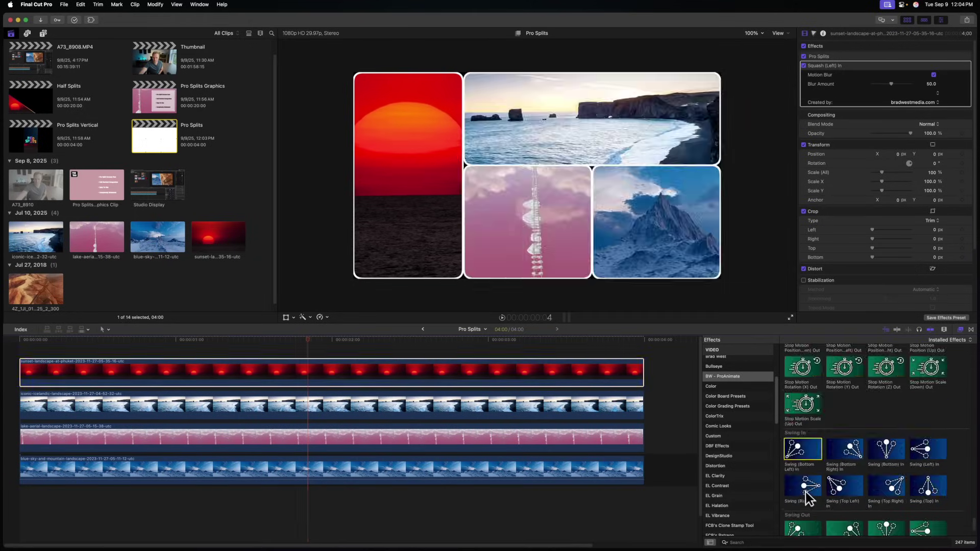
# Apply Swing (Right) In to the Iceland beach clip and Split Mask (Left) In to the pink lake clip, then play the result.
pyautogui.scroll(-10, 804, 494)
pyautogui.moveTo(928, 449); pyautogui.dragTo(512, 414)
pyautogui.scroll(-10, 916, 458)
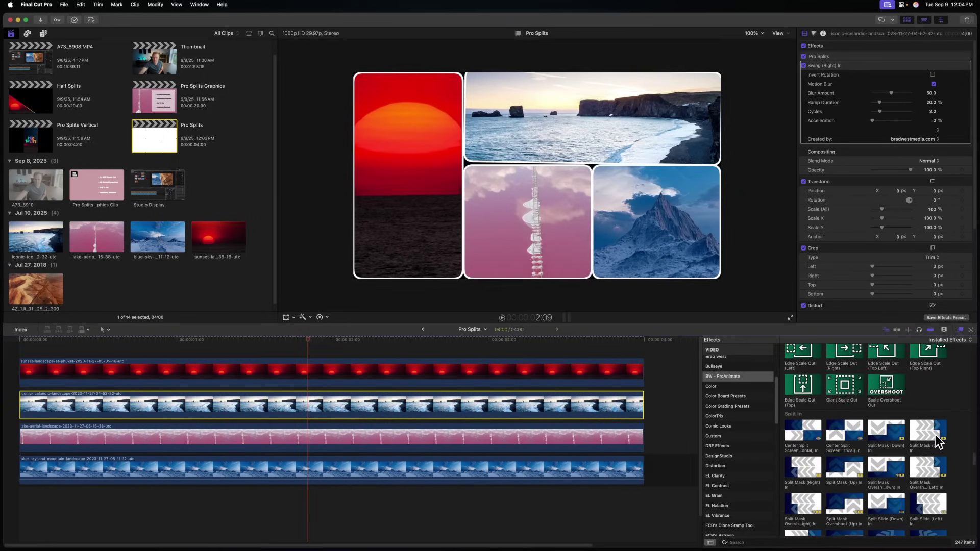
pyautogui.moveTo(937, 438); pyautogui.dragTo(531, 433)
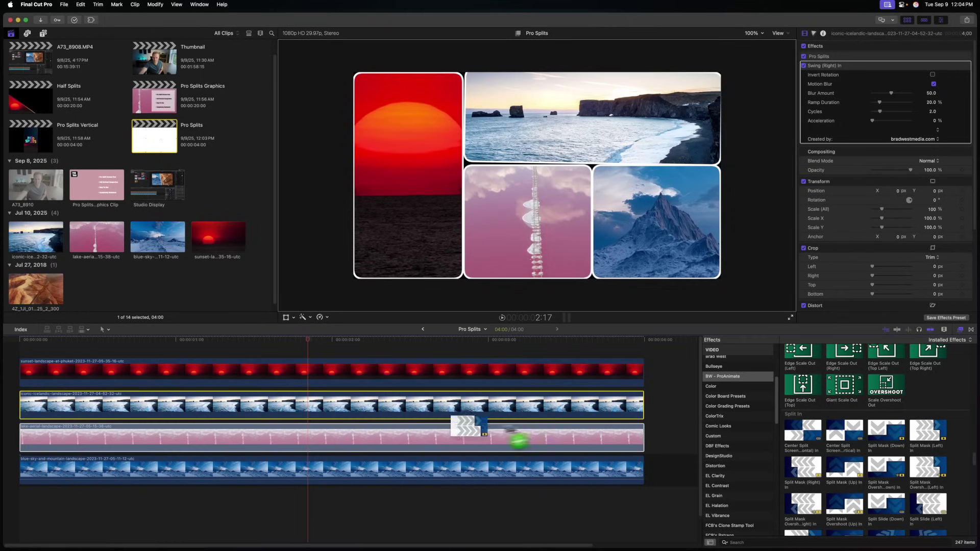
pyautogui.moveTo(441, 442); pyautogui.dragTo(438, 442)
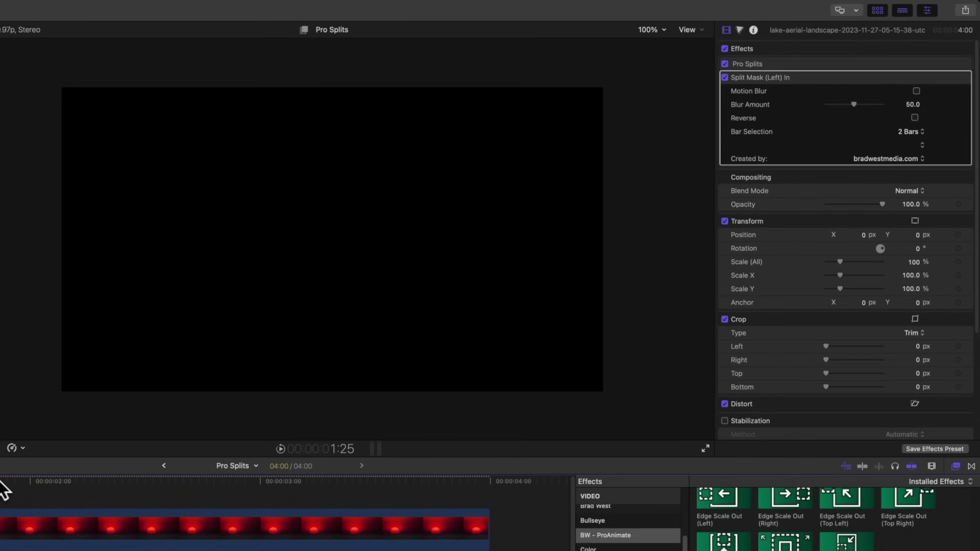
pyautogui.press('space')
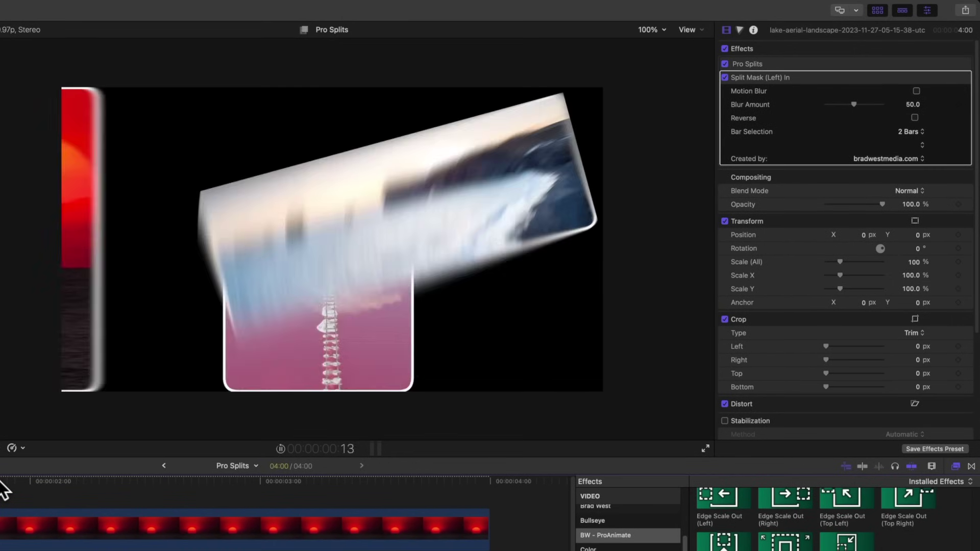